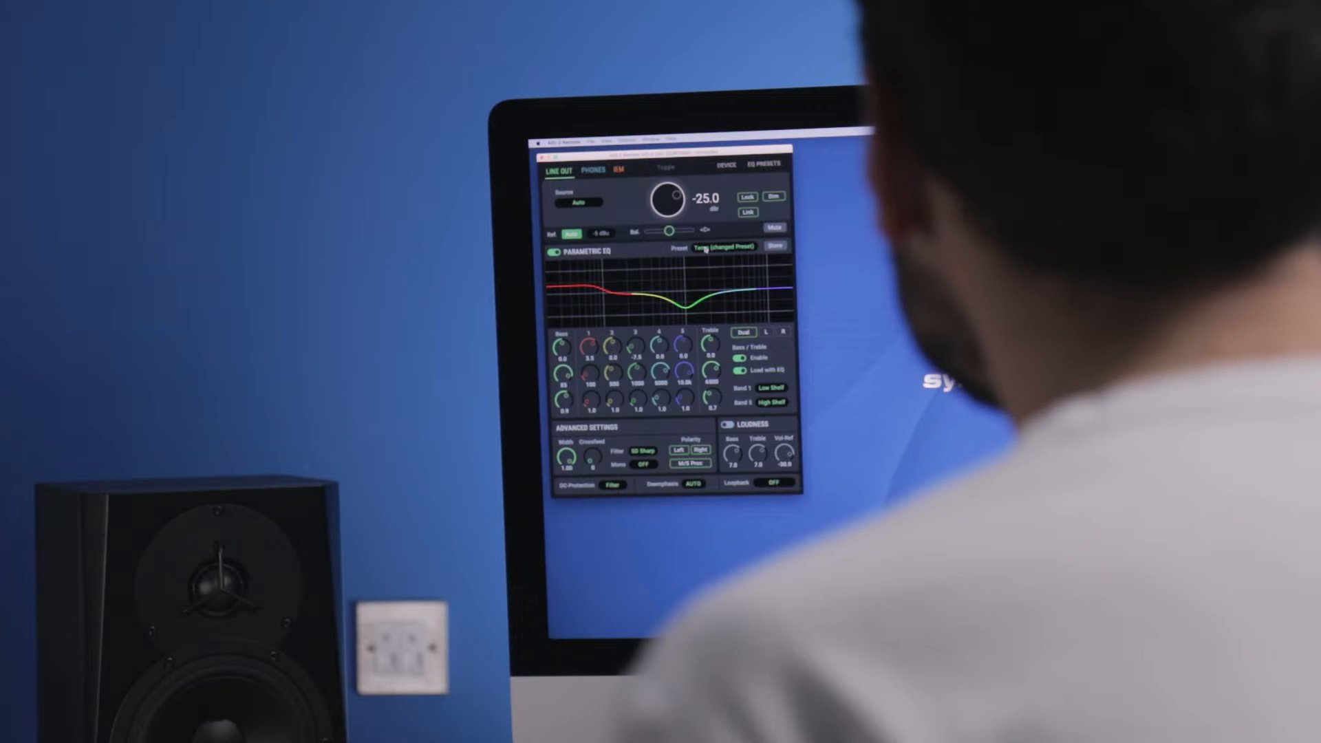
# Show the list of stored EQ presets from the Preset field.
pyautogui.click(722, 247)
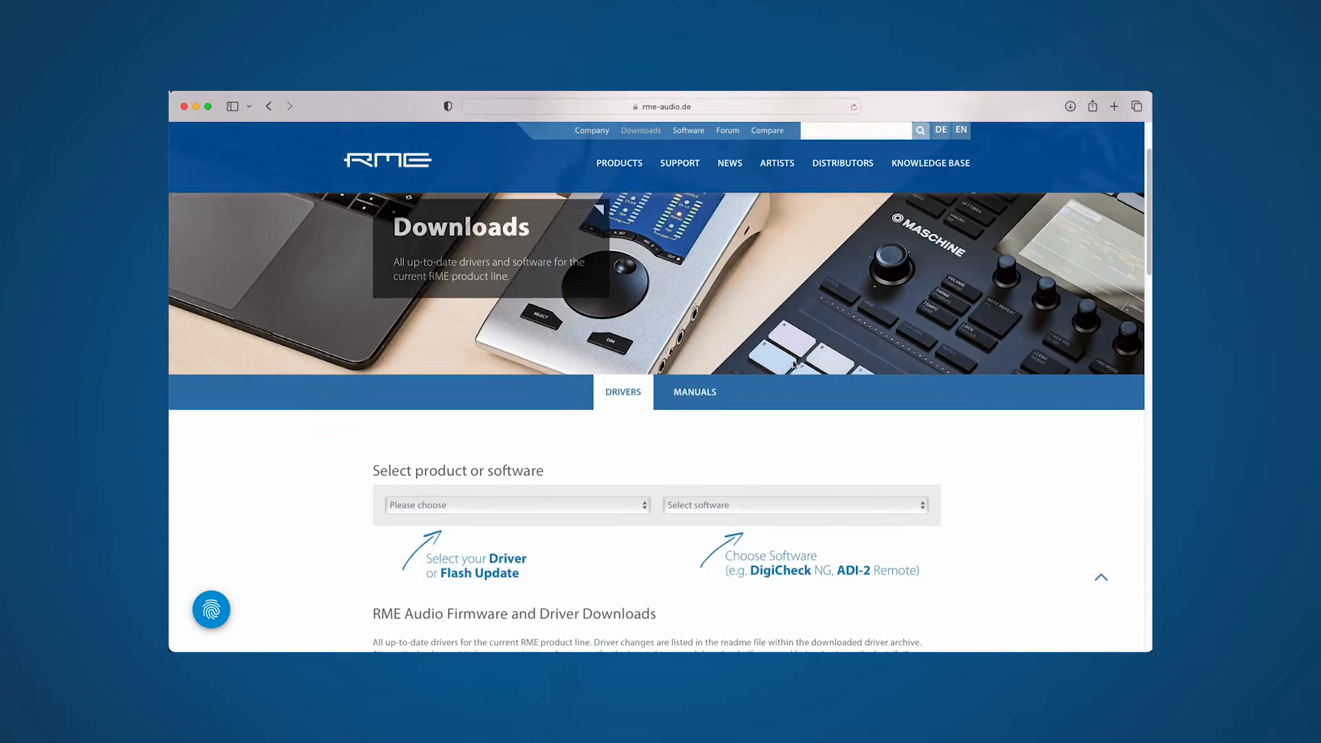
pyautogui.scroll(-5, 794, 363)
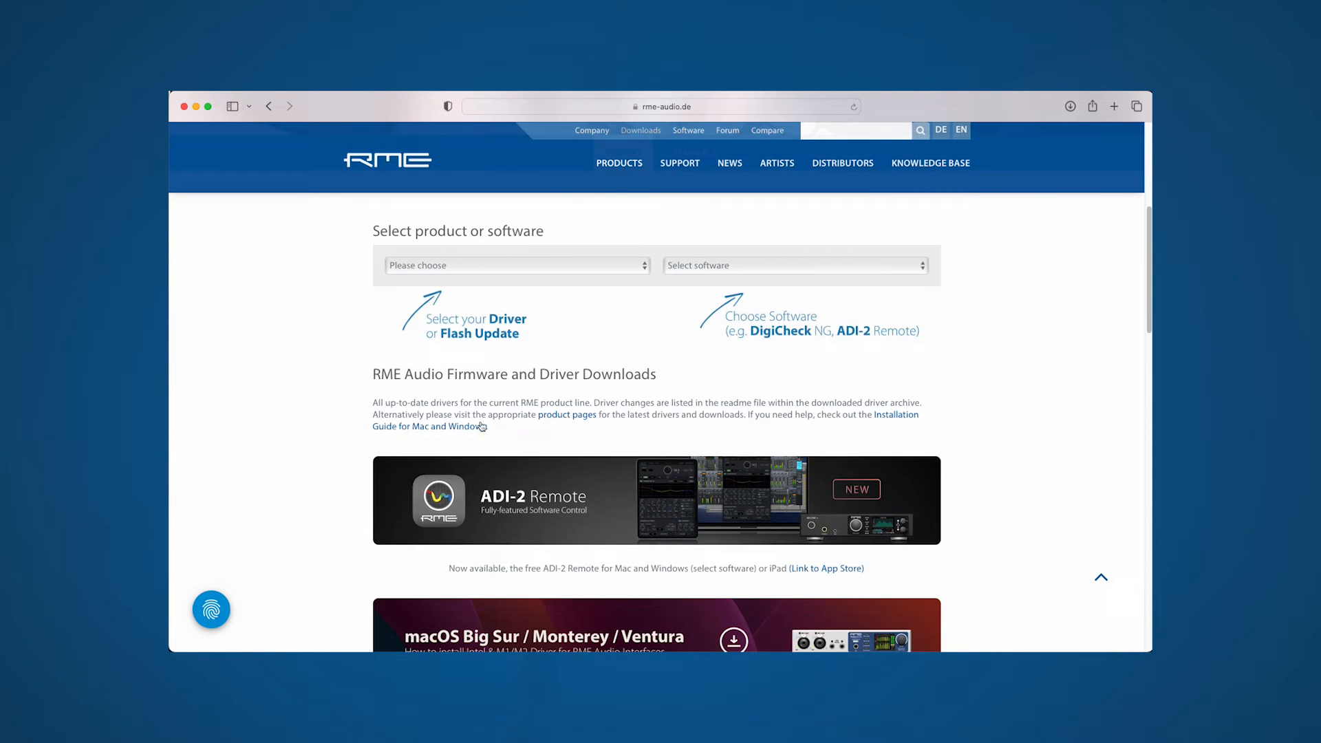
# Choose ADI-2 Series Remote for macOS from the software list on the RME downloads page.
pyautogui.click(863, 264)
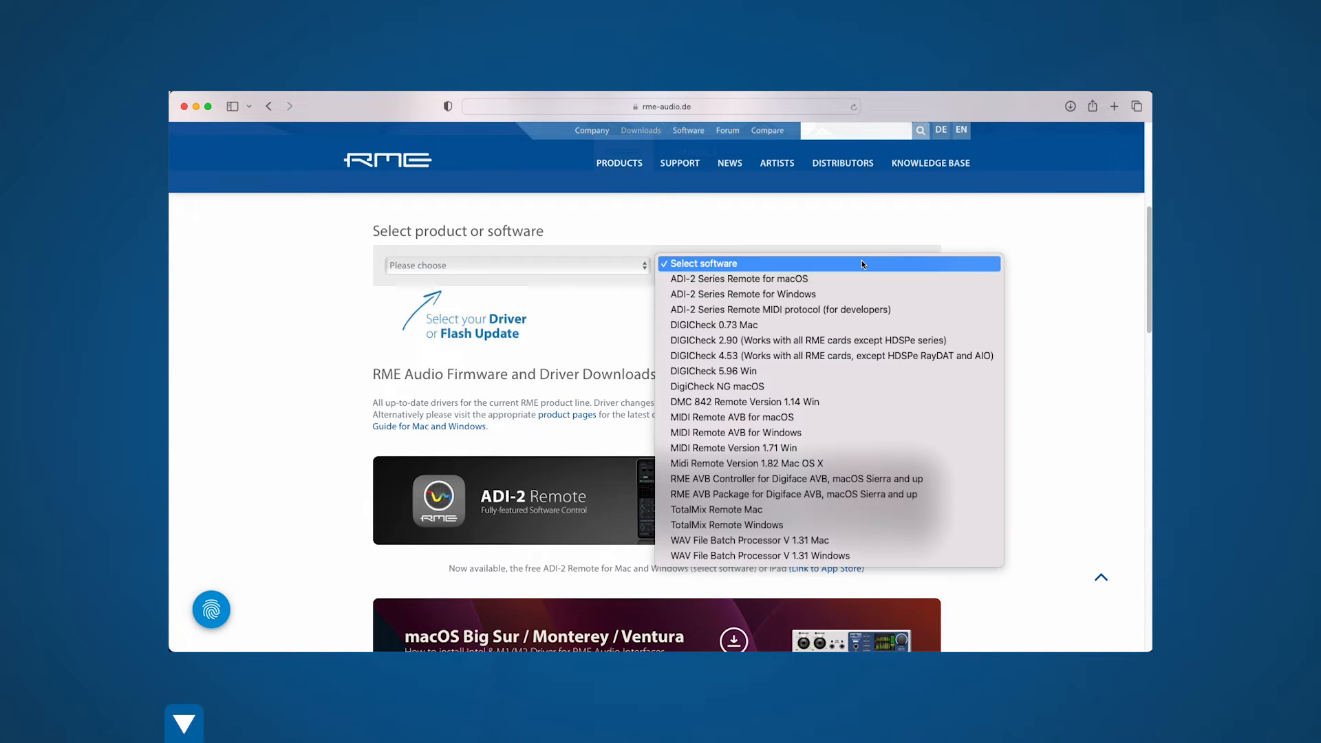
pyautogui.click(829, 280)
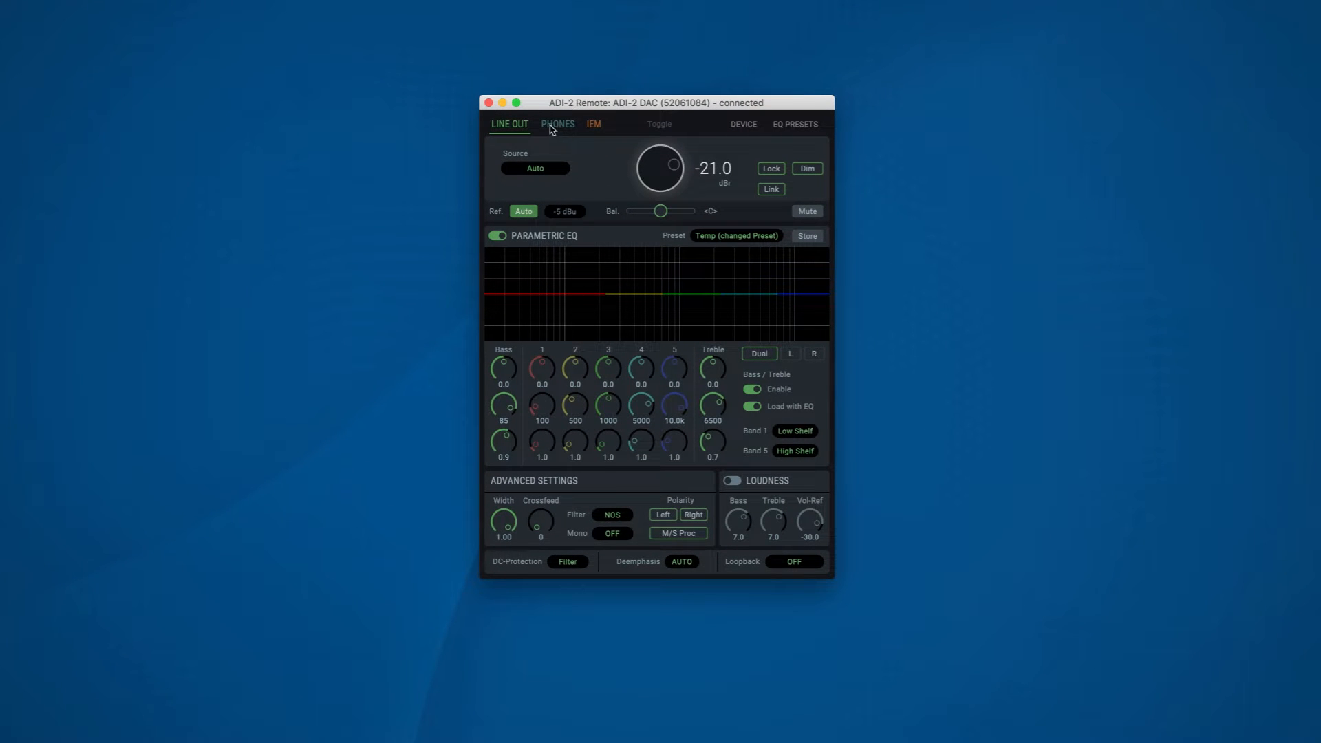
pyautogui.click(561, 128)
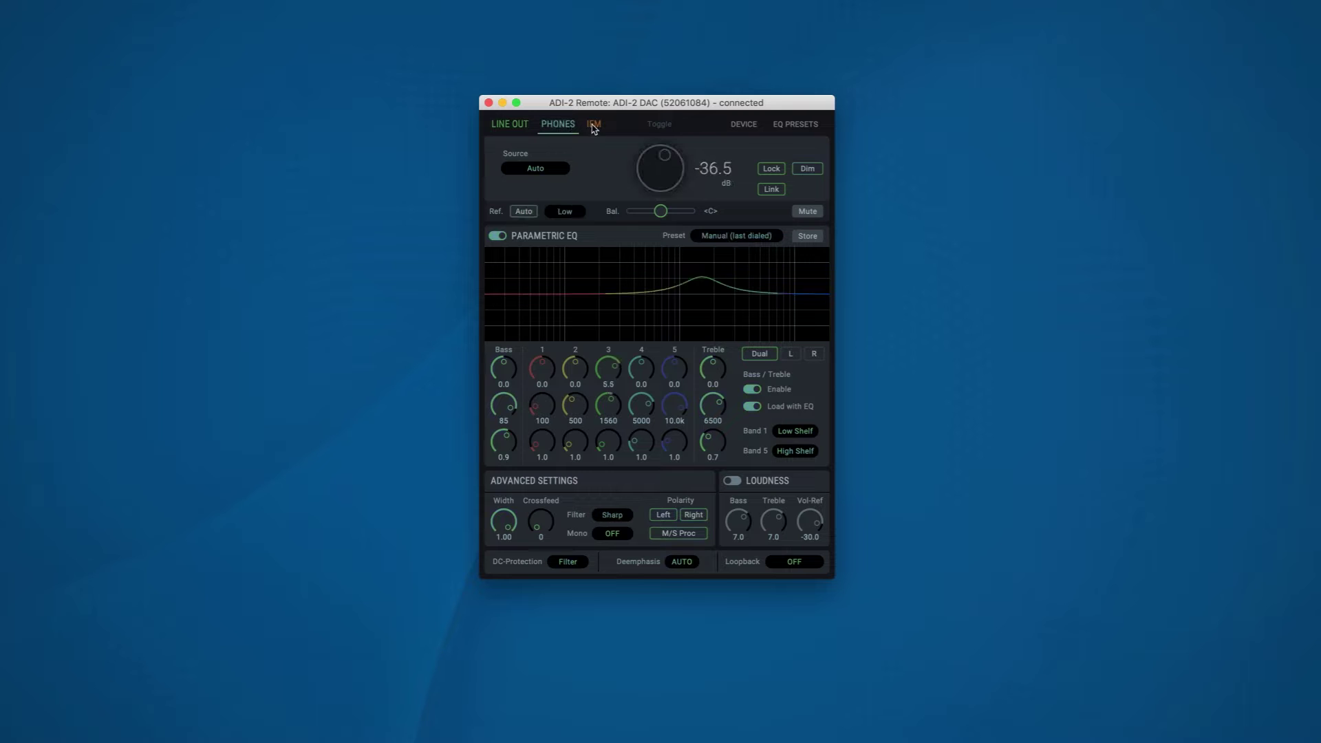
pyautogui.click(743, 125)
pyautogui.click(798, 125)
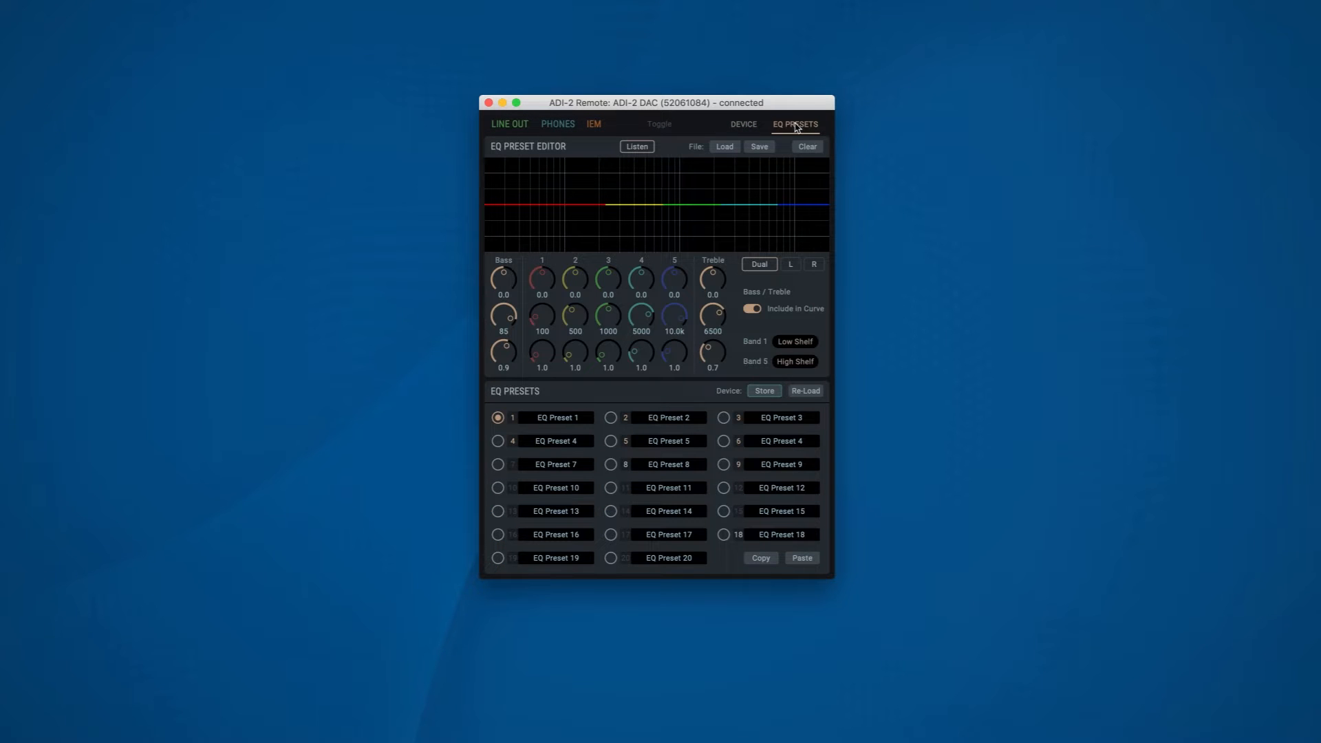
pyautogui.click(509, 127)
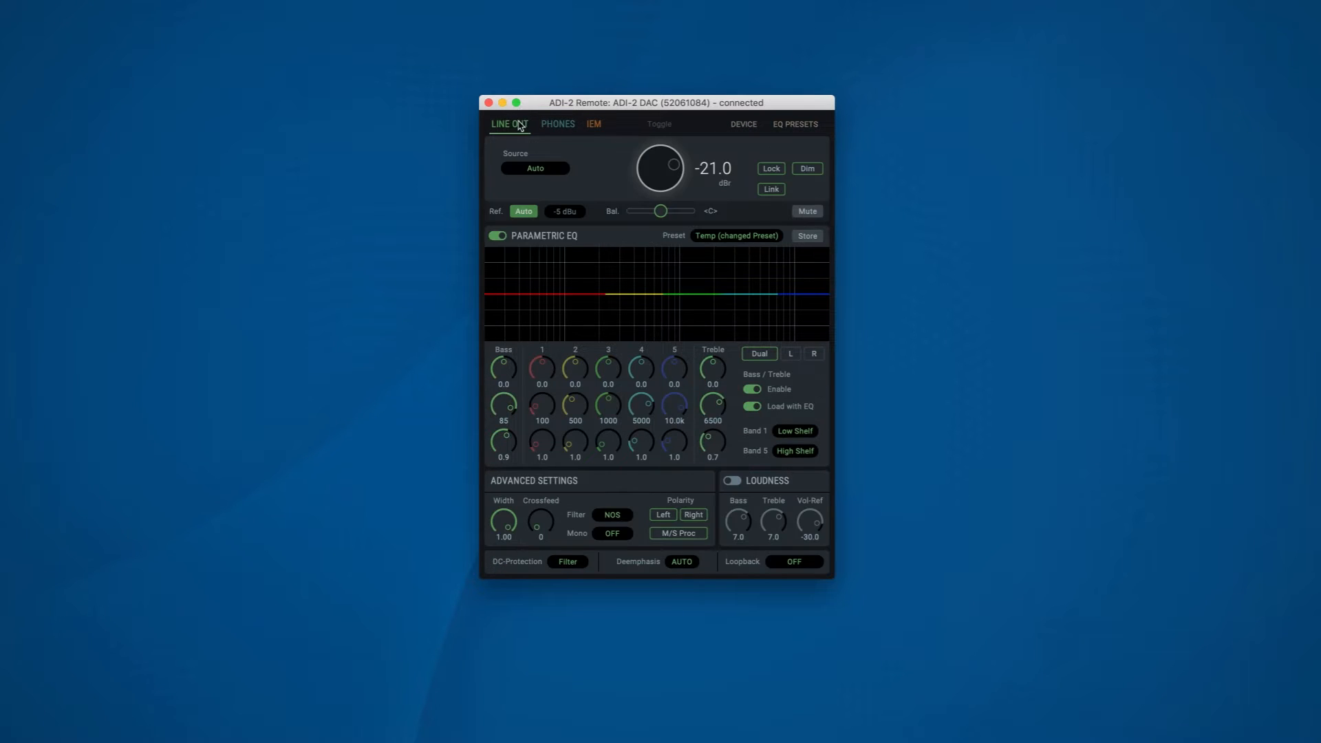
pyautogui.click(561, 127)
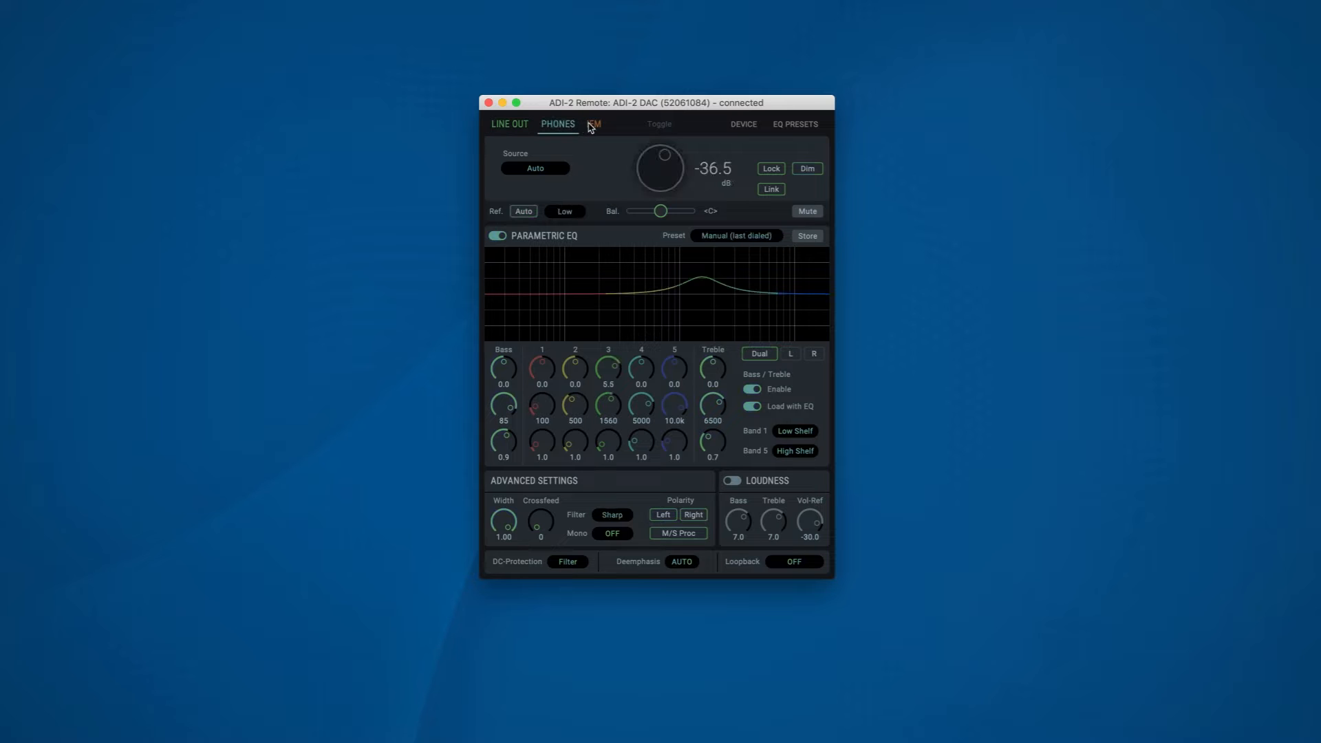
pyautogui.click(593, 125)
pyautogui.click(514, 129)
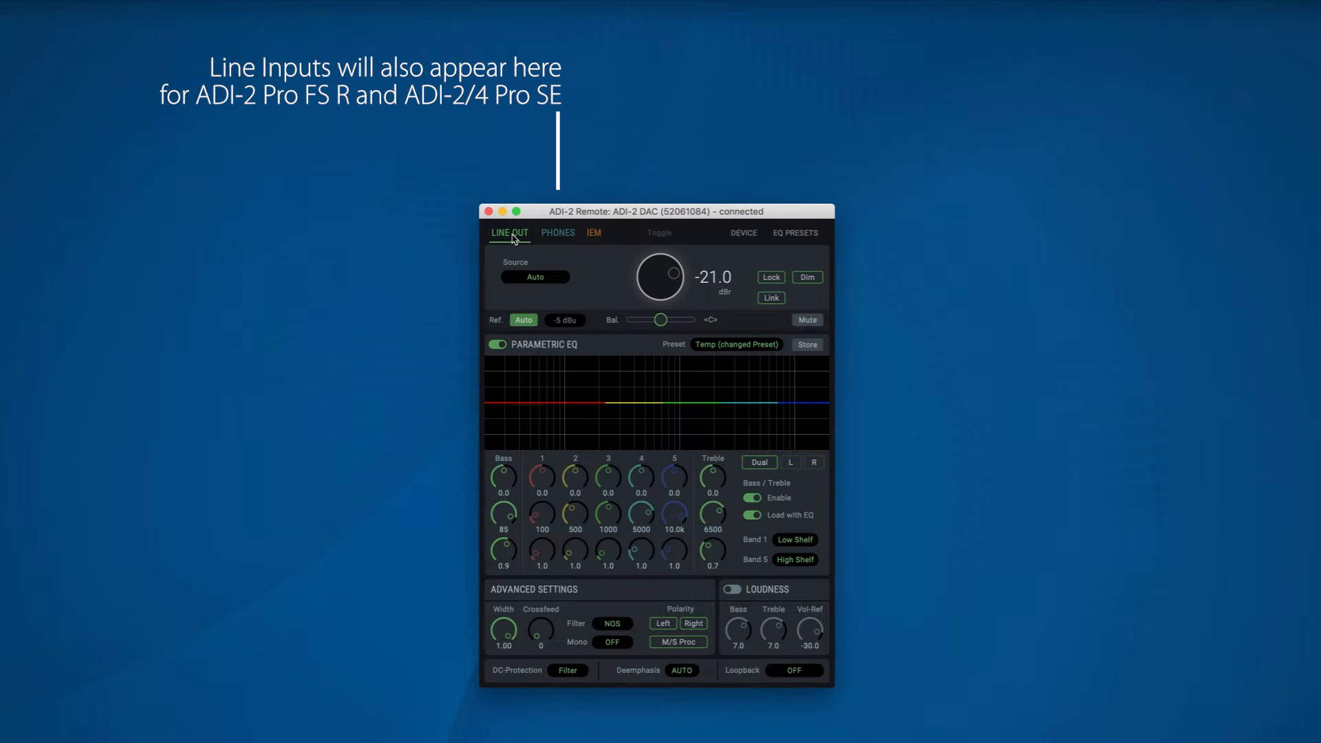
pyautogui.click(556, 236)
pyautogui.click(598, 236)
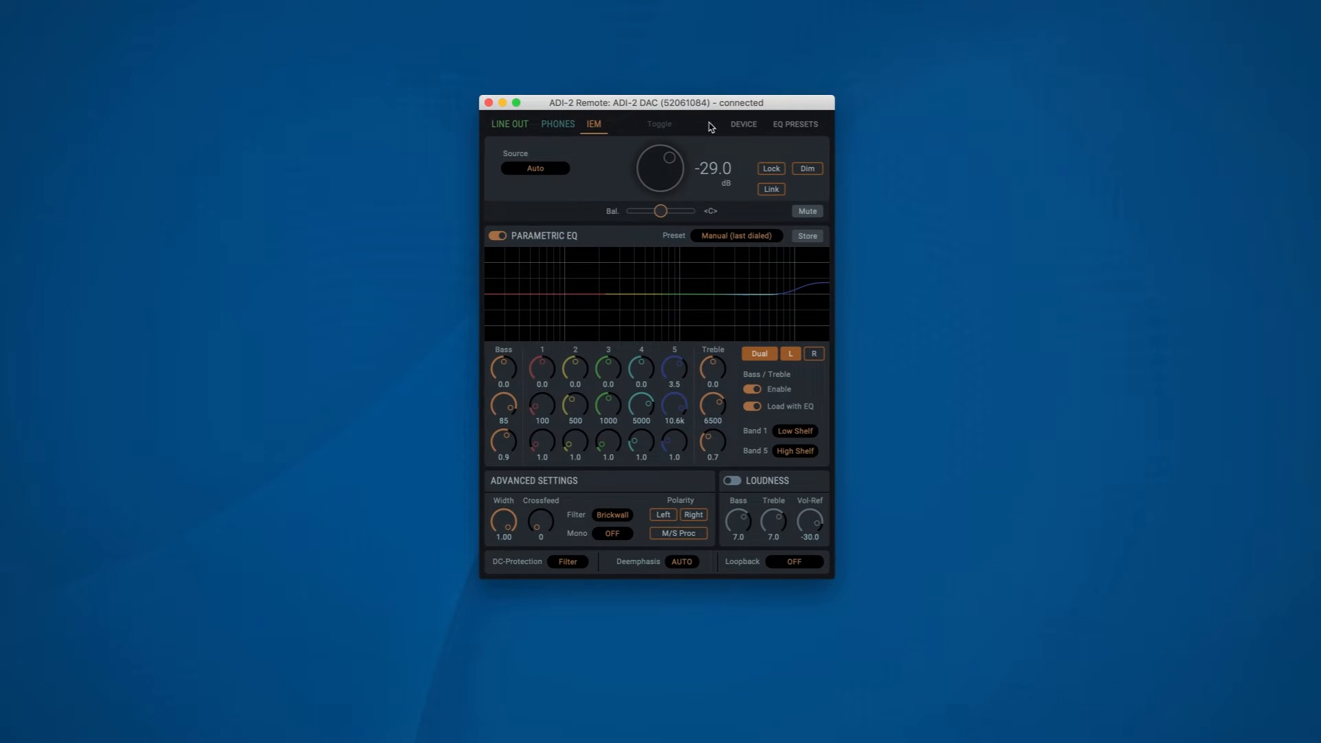
pyautogui.click(745, 125)
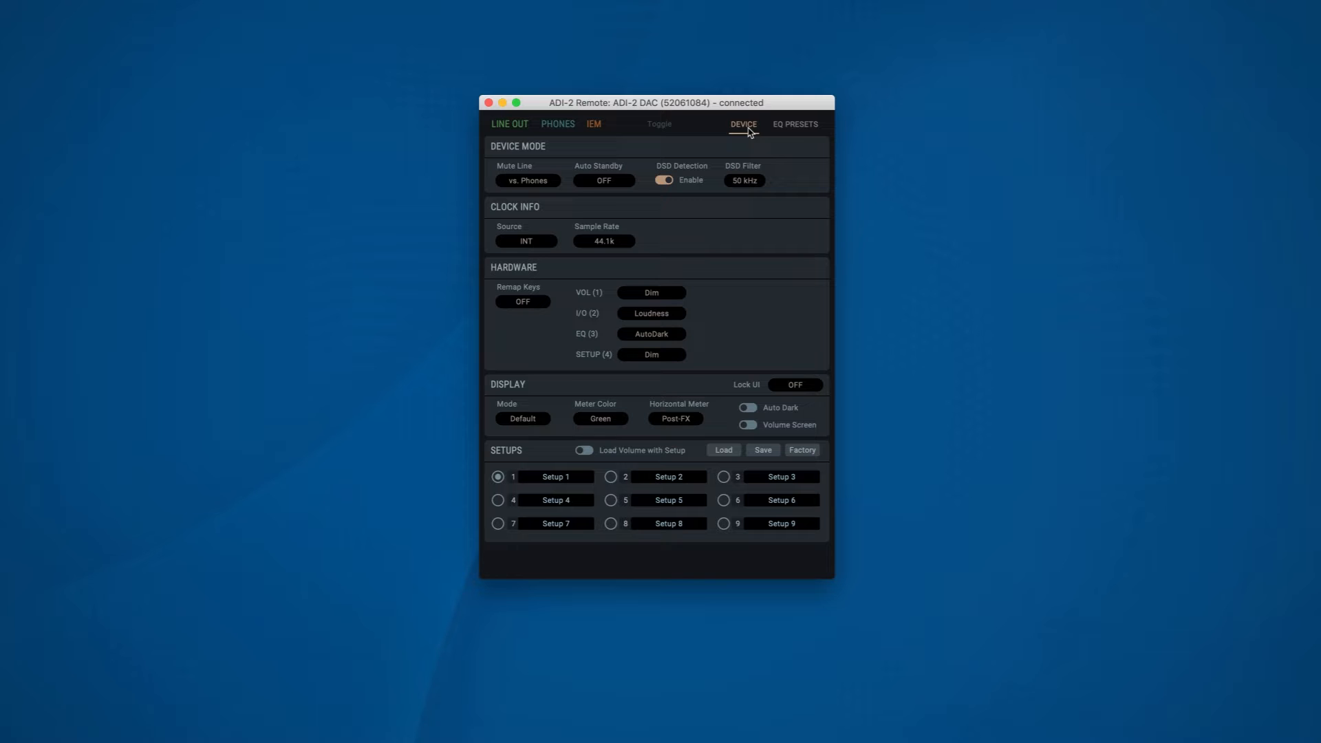
pyautogui.click(812, 127)
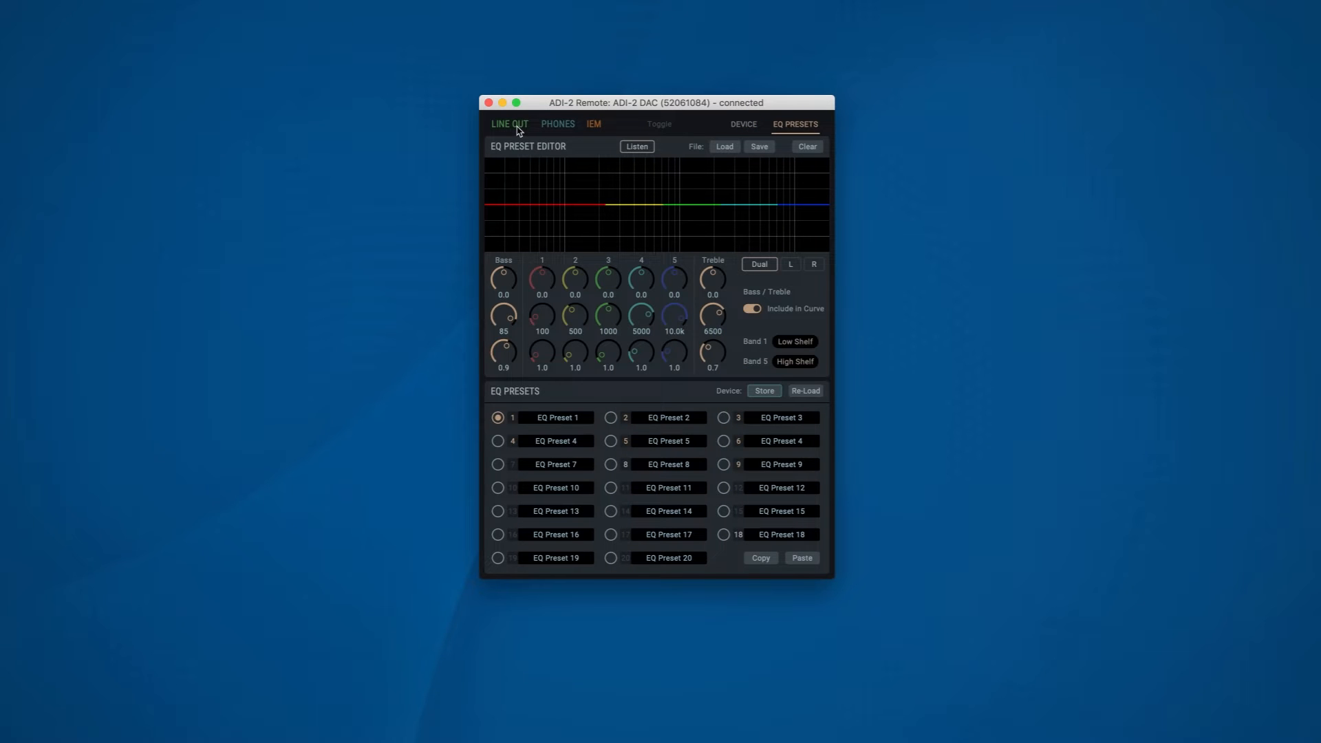
pyautogui.click(519, 128)
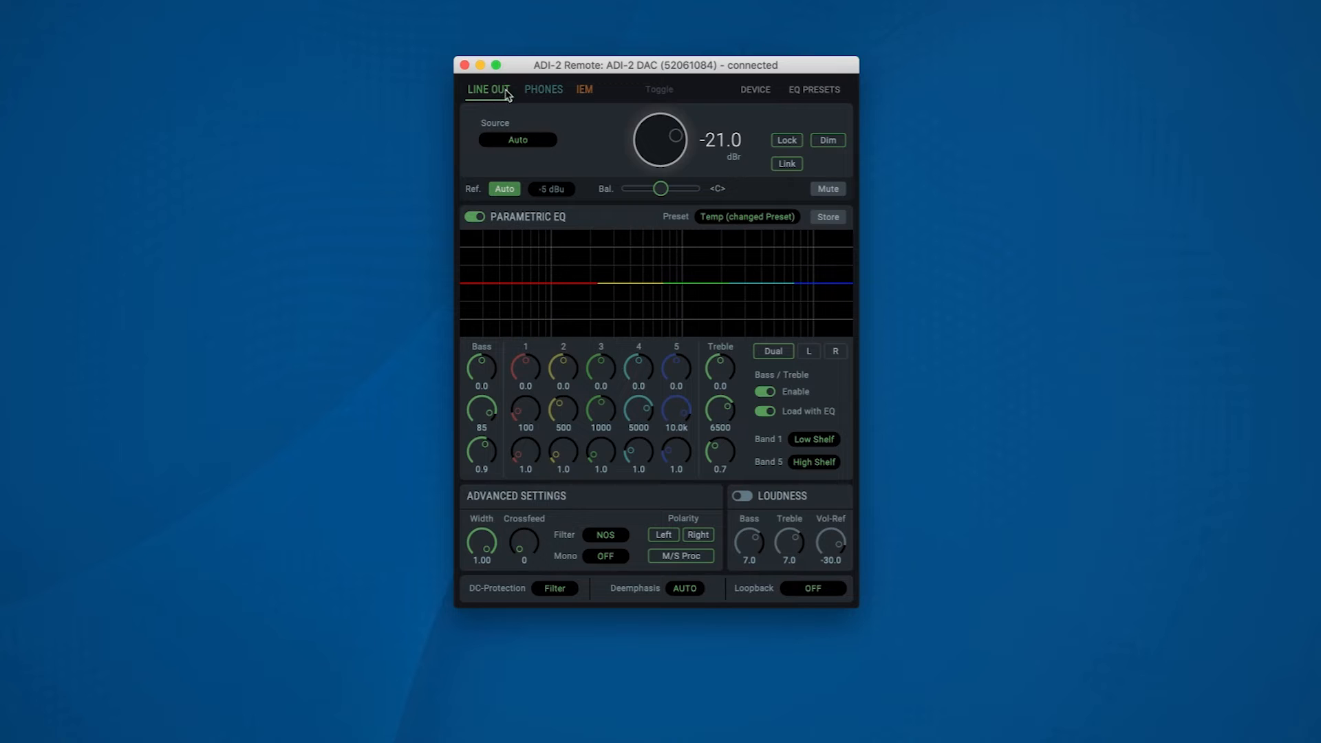
# Look through the Phones and IEM output settings and return to Line Out.
pyautogui.click(540, 95)
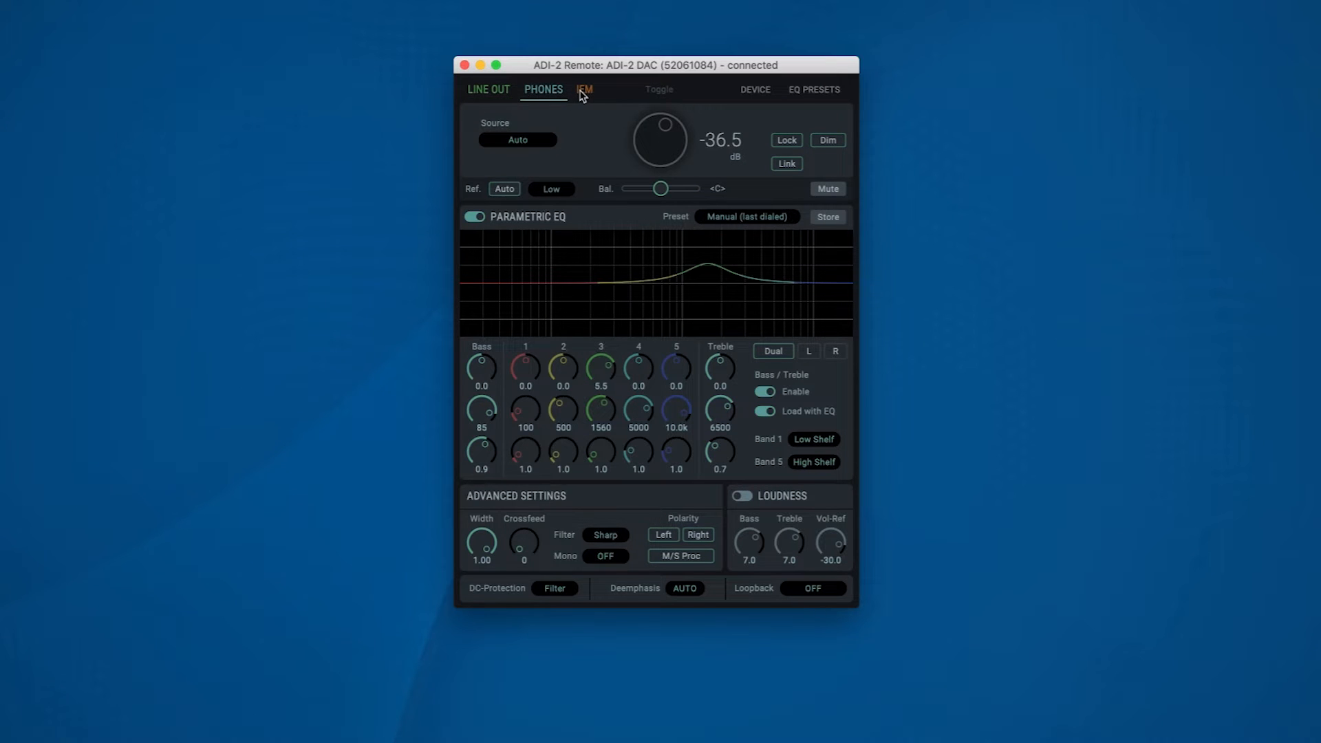
pyautogui.click(582, 93)
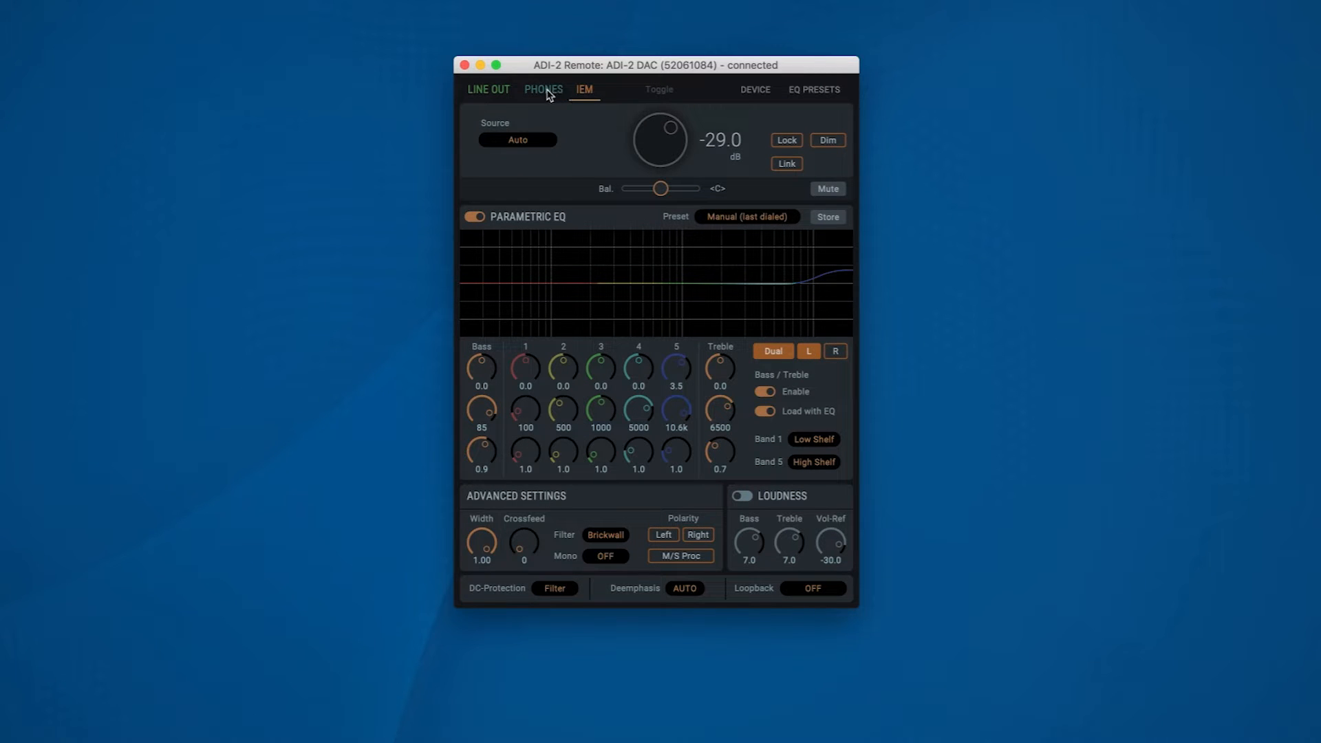
pyautogui.click(549, 93)
pyautogui.click(501, 94)
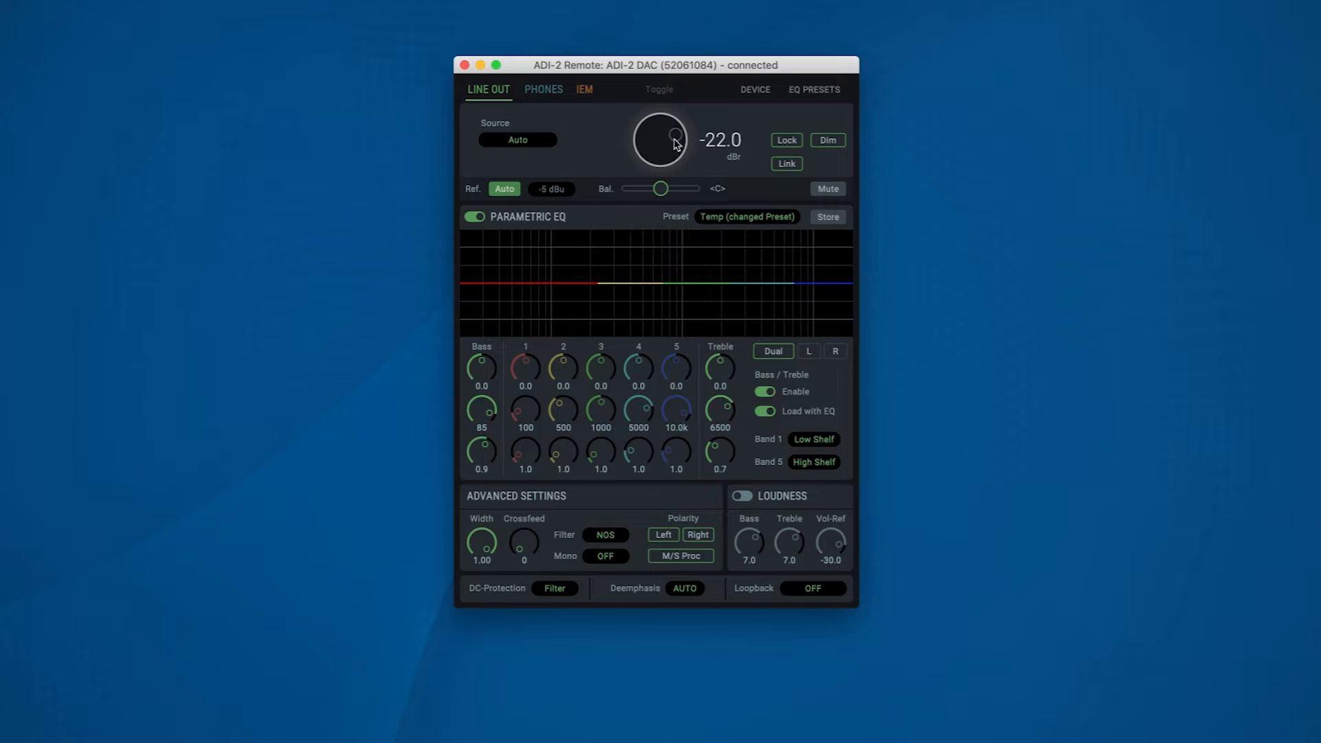
# Set Line Out volume to -24.0 dBr, leave Dim off and keep the source on Auto.
pyautogui.moveTo(666, 137); pyautogui.dragTo(689, 141)
pyautogui.moveTo(679, 130); pyautogui.dragTo(671, 144)
pyautogui.click(830, 142)
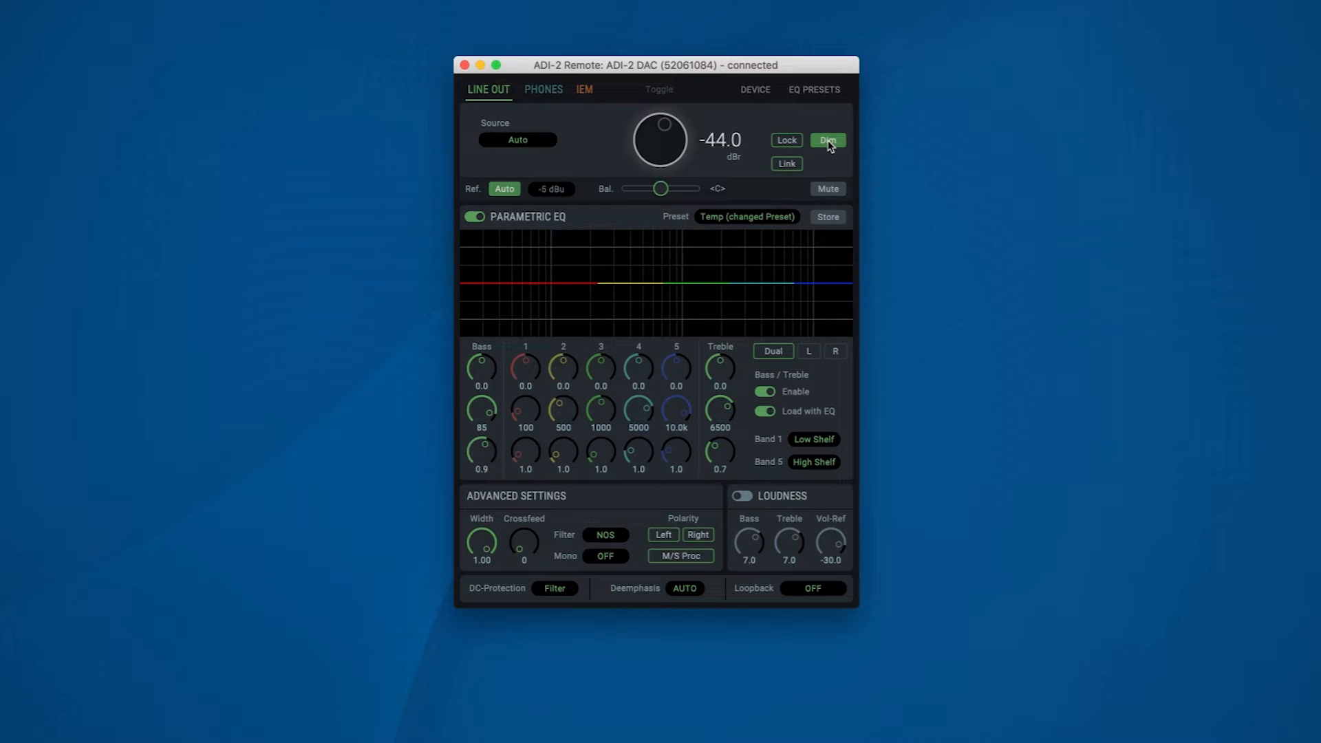
pyautogui.click(830, 142)
pyautogui.click(523, 144)
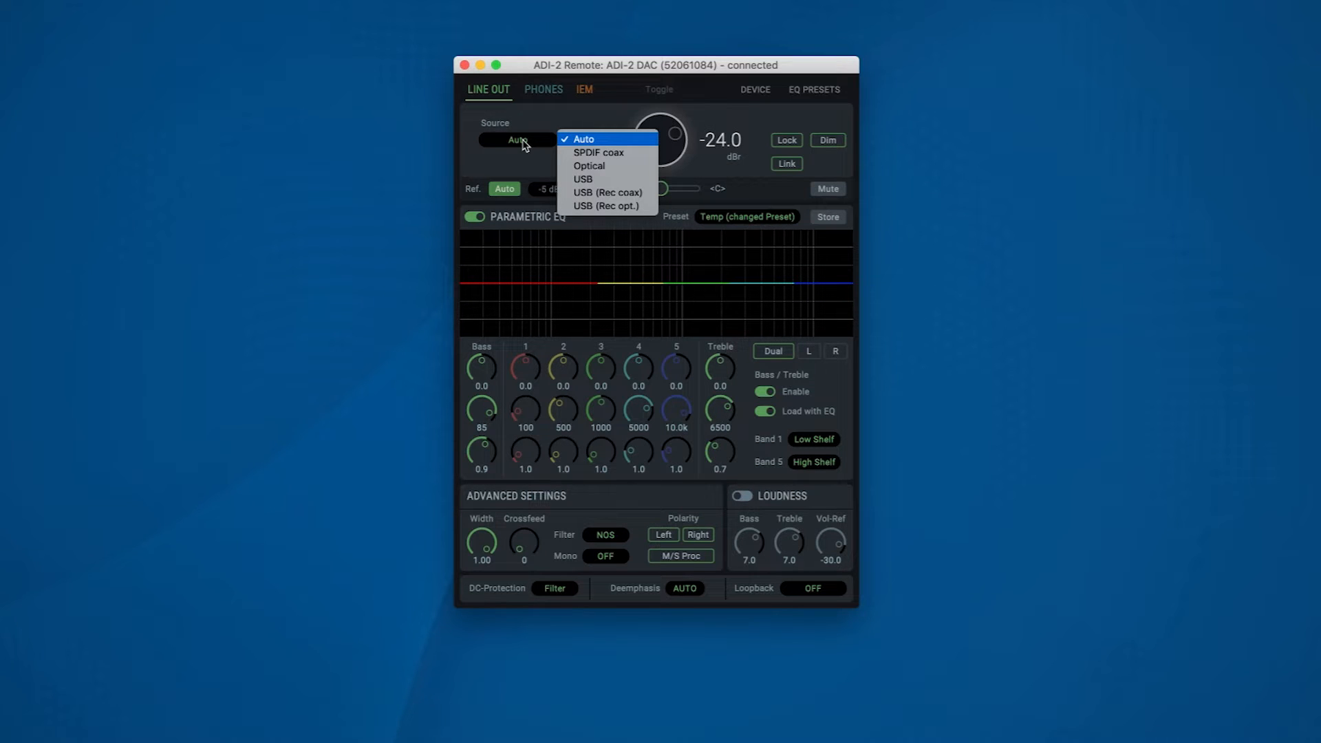
pyautogui.click(596, 126)
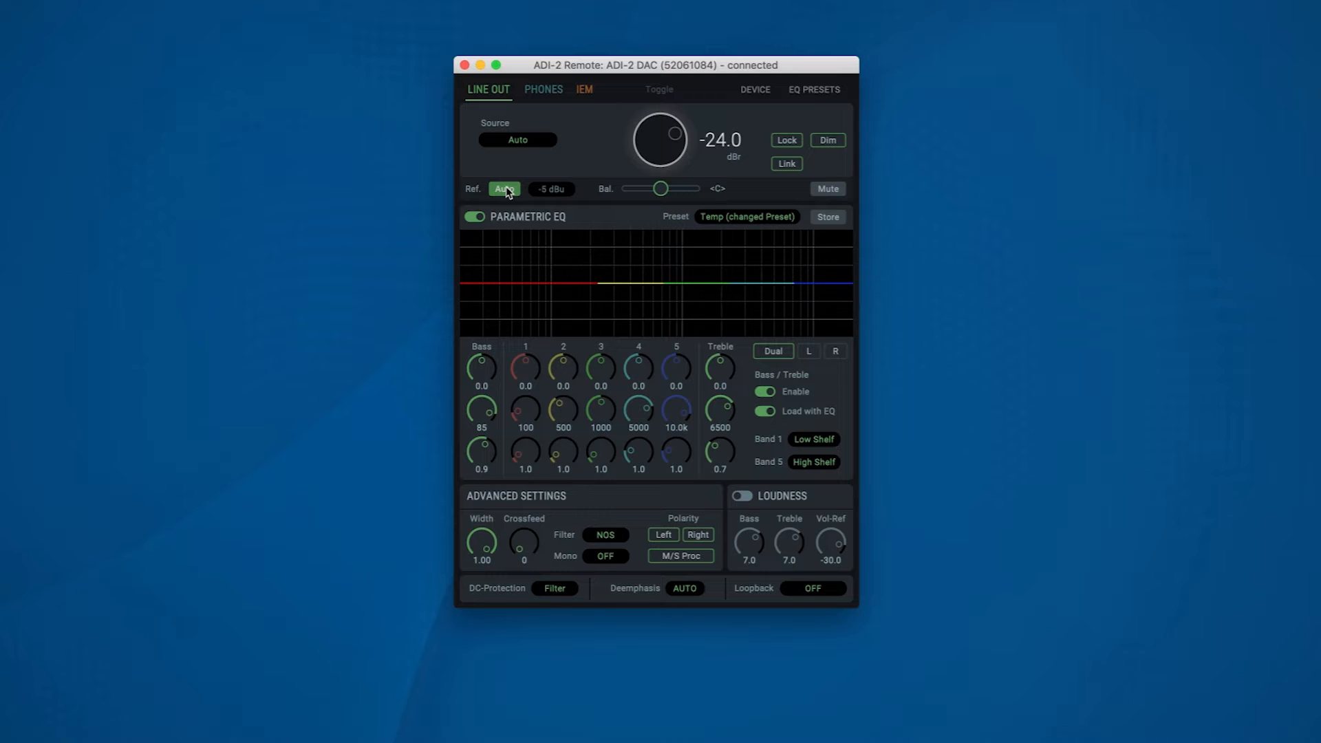
# Review the dBu reference levels with Ref. Auto off, then mute the line output.
pyautogui.click(507, 191)
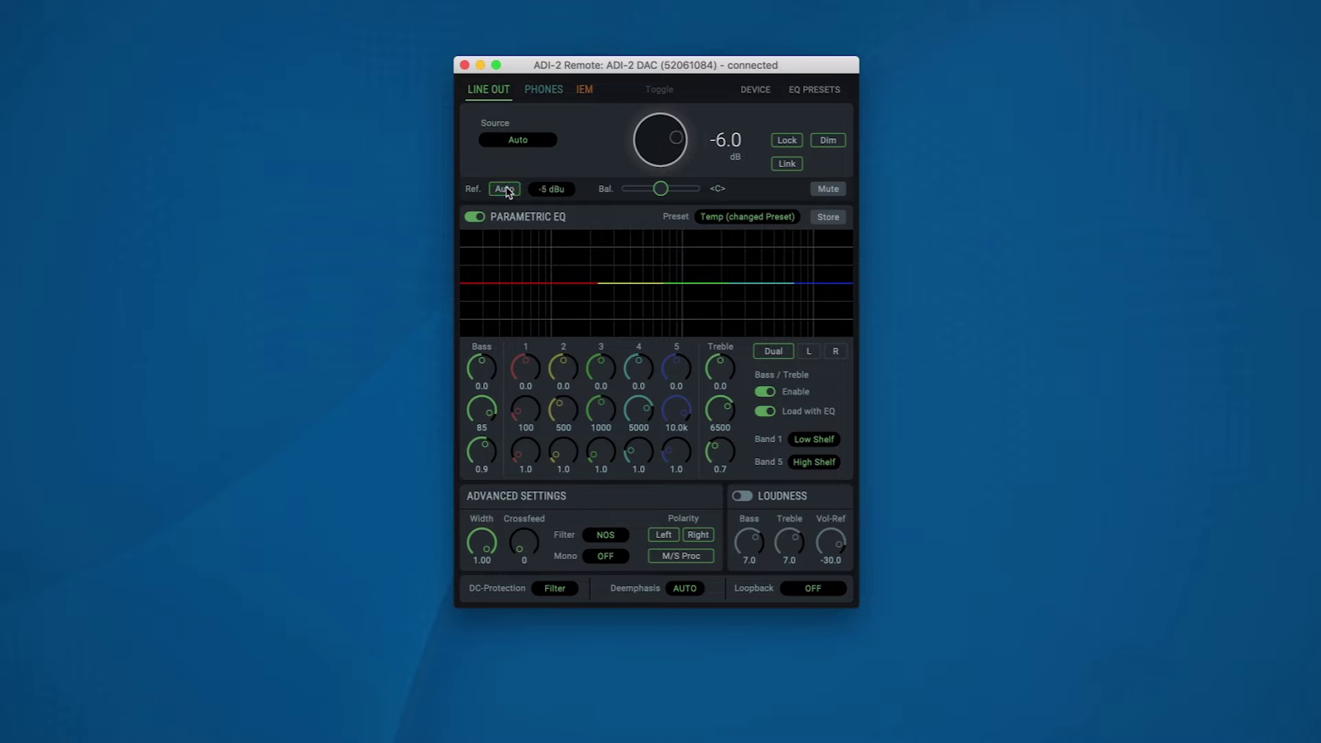
pyautogui.click(552, 192)
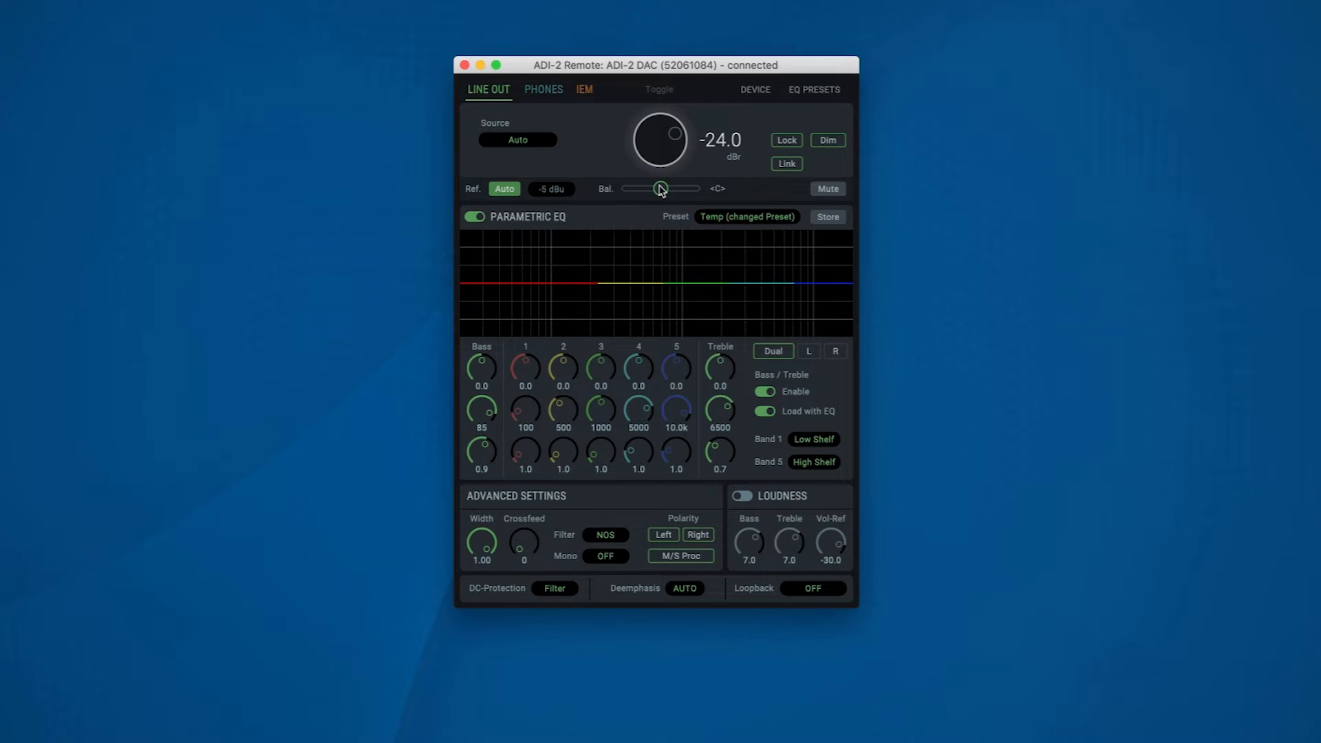
pyautogui.click(827, 190)
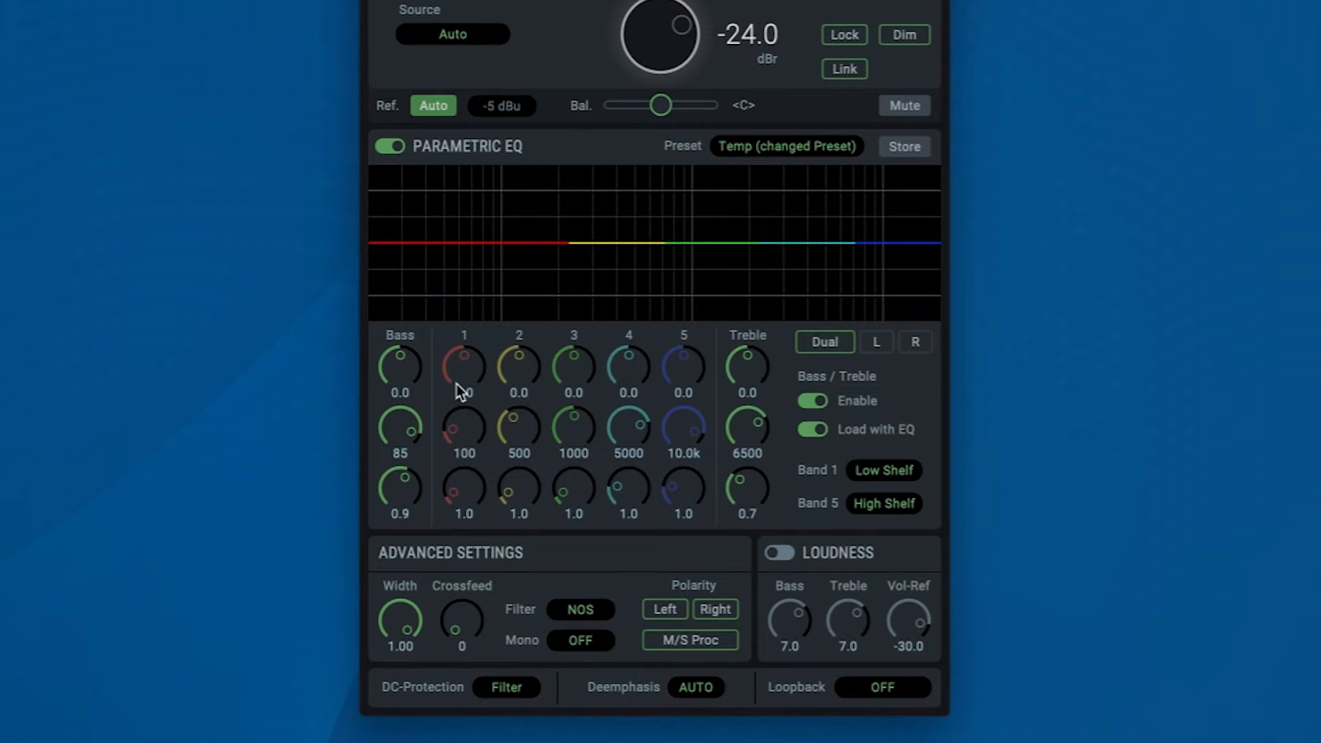
pyautogui.moveTo(462, 376); pyautogui.dragTo(462, 334)
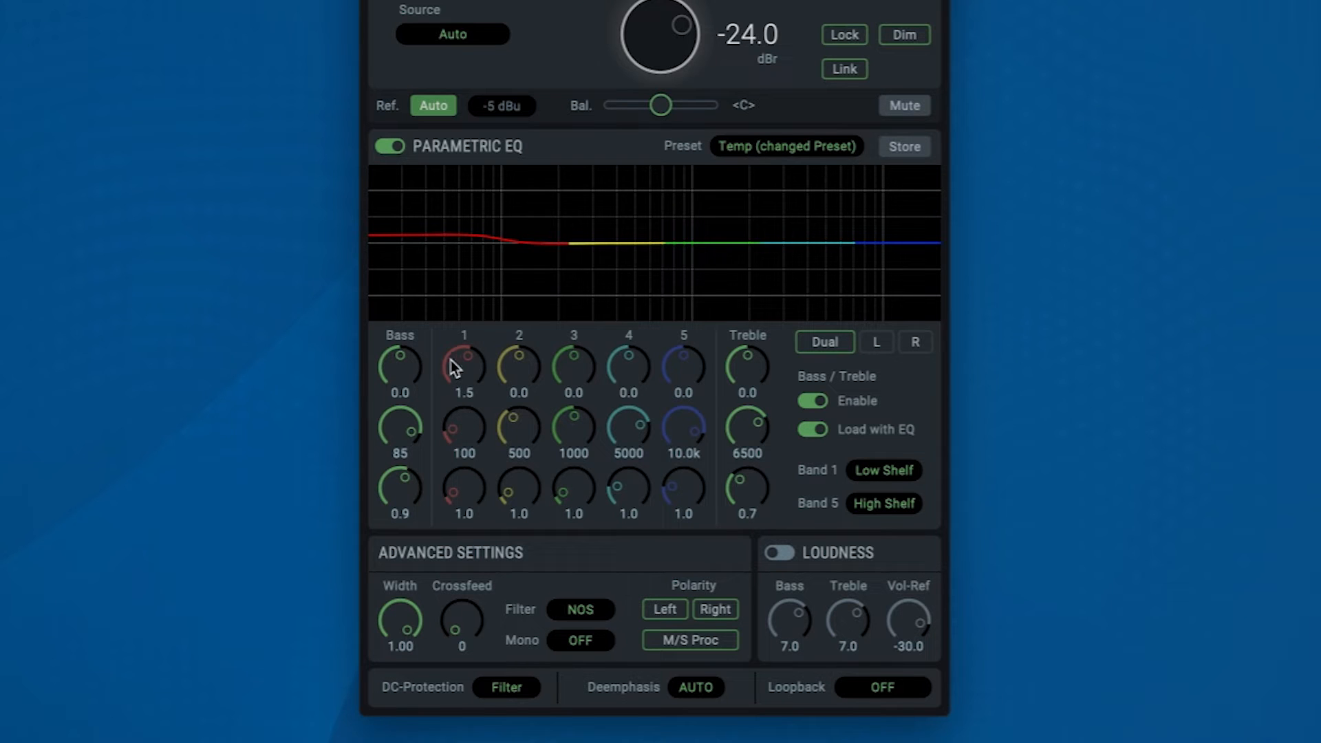
pyautogui.moveTo(457, 425); pyautogui.dragTo(470, 507)
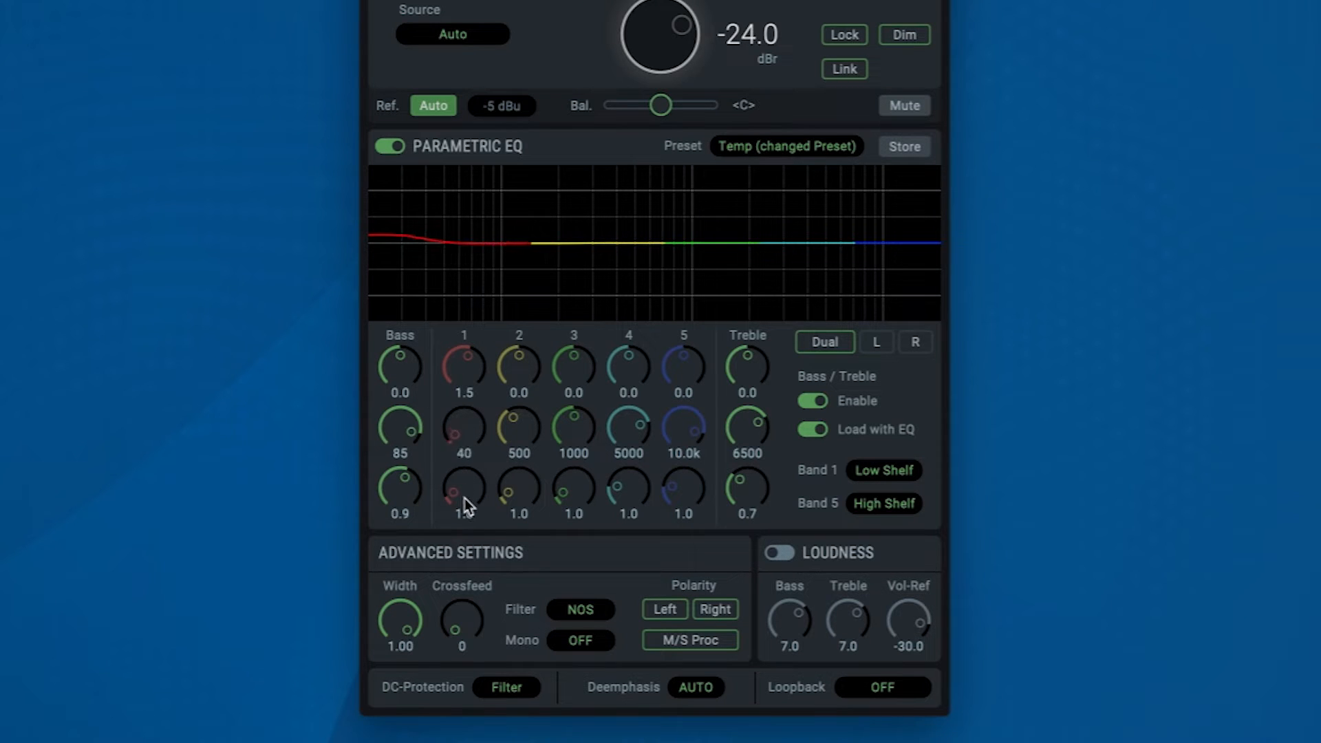
pyautogui.moveTo(464, 429)
pyautogui.mouseDown()
pyautogui.moveTo(842, 184)
pyautogui.moveTo(582, 315)
pyautogui.mouseUp()
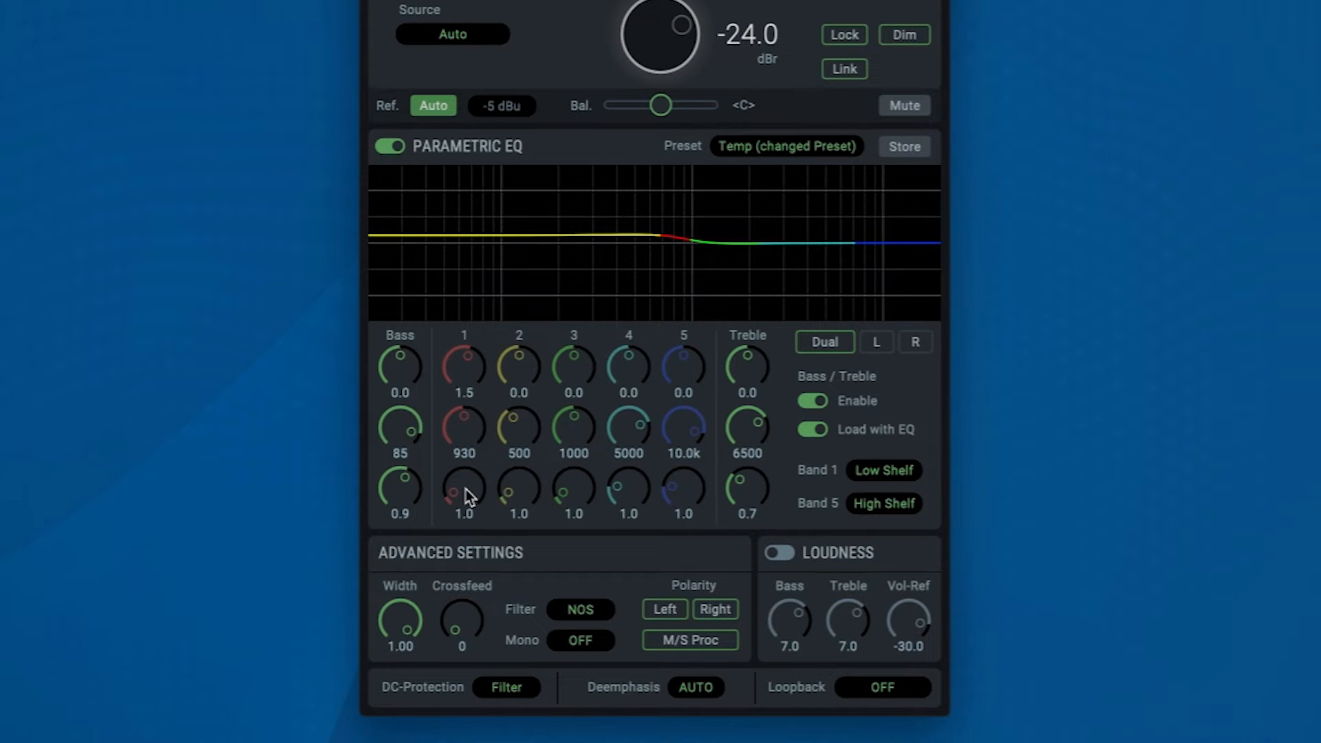
pyautogui.moveTo(465, 489); pyautogui.dragTo(455, 388)
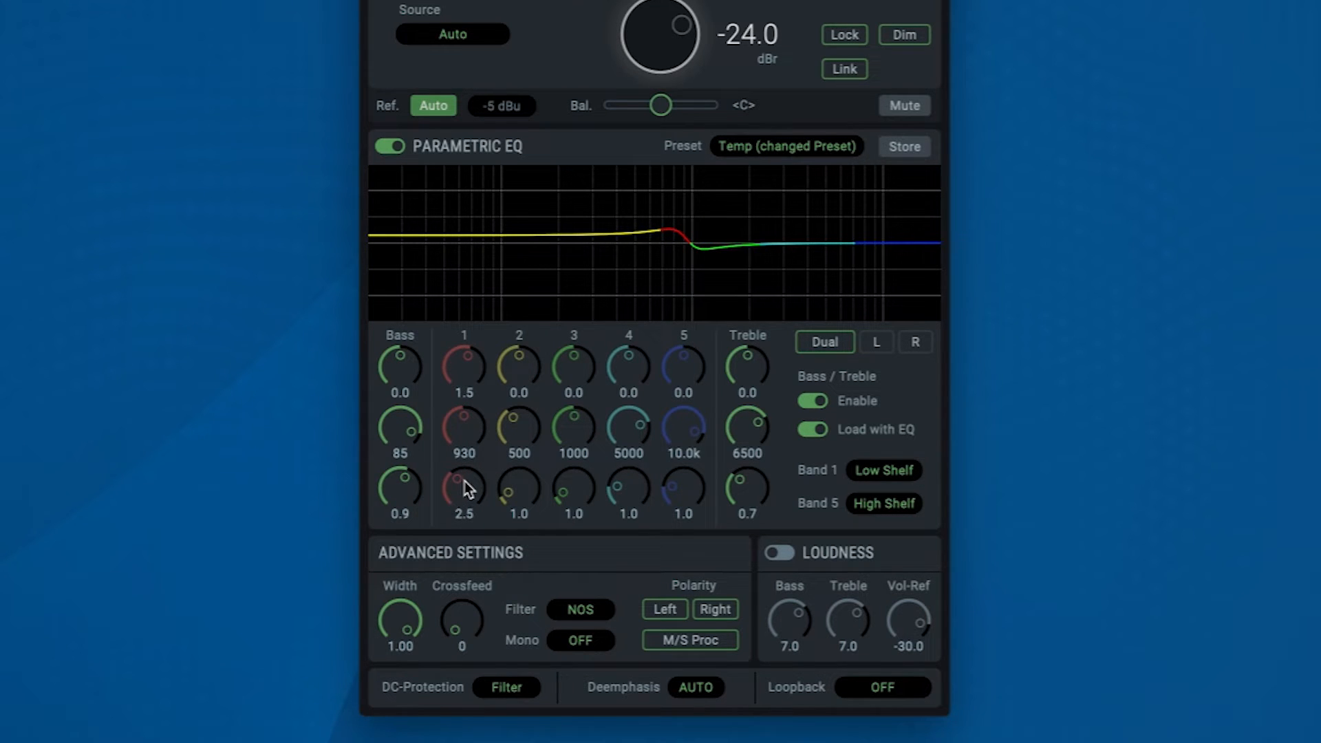
pyautogui.doubleClick(463, 489)
pyautogui.doubleClick(467, 433)
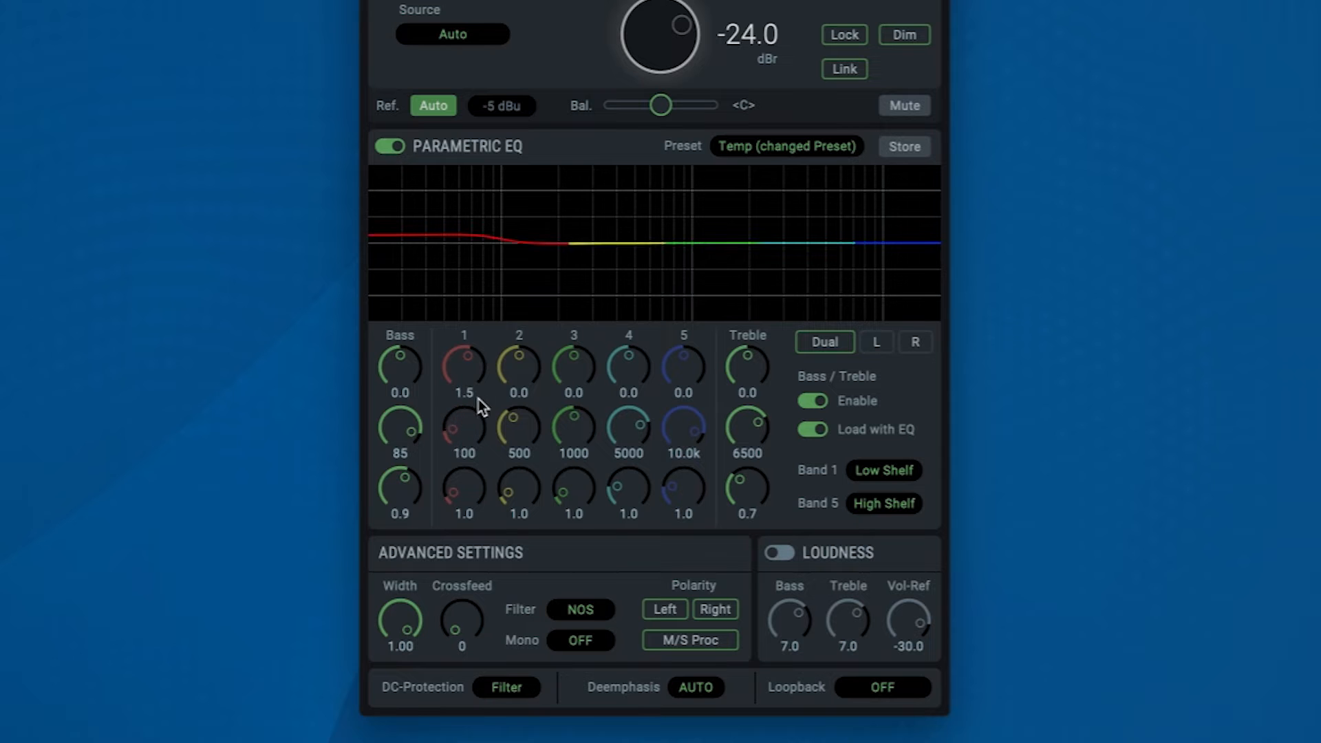
pyautogui.doubleClick(470, 369)
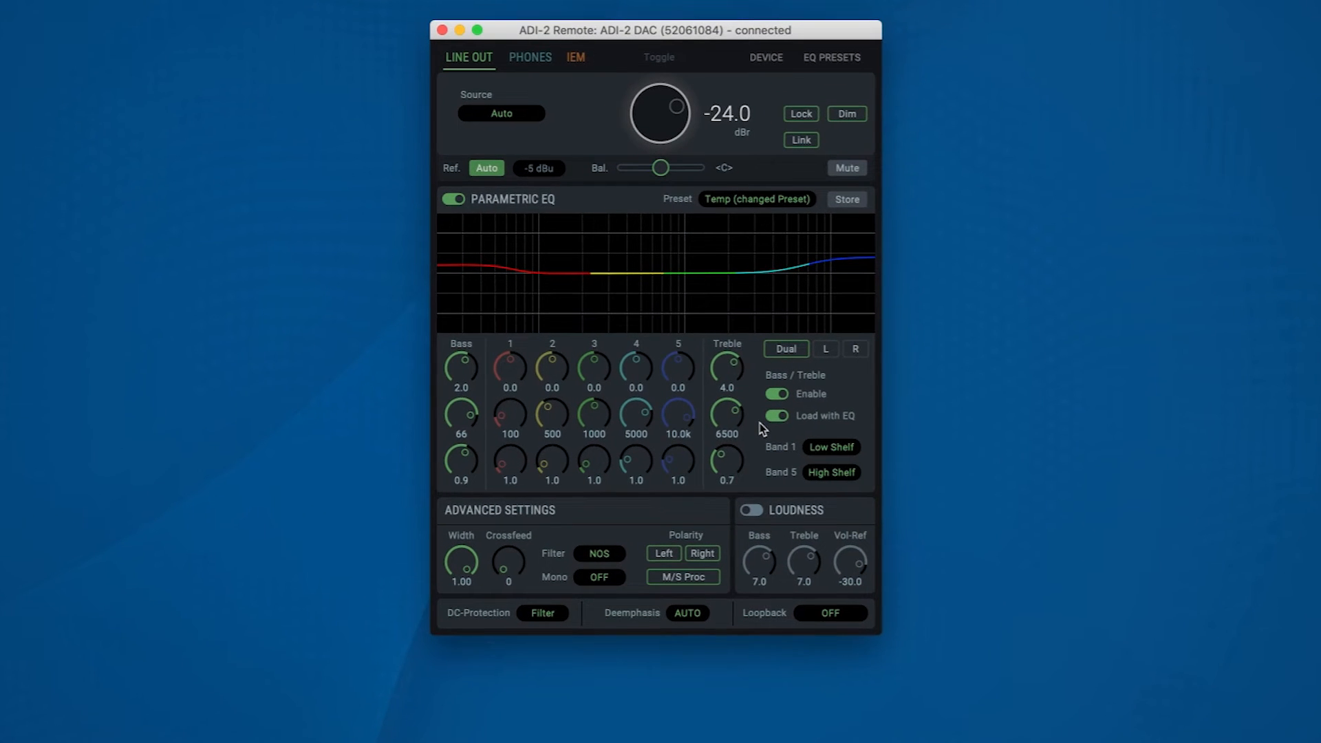
# Toggle Dual channel editing on and off, then store the current EQ as a preset.
pyautogui.click(787, 349)
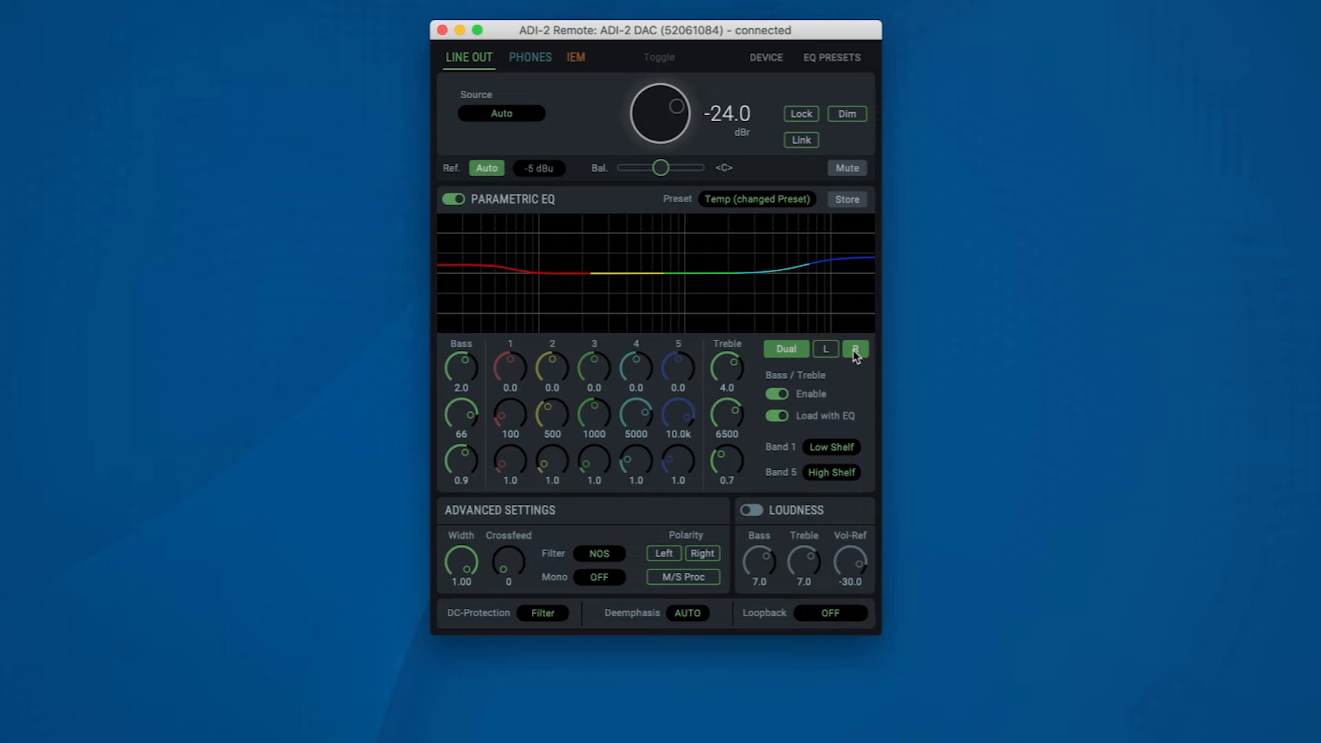
pyautogui.click(786, 349)
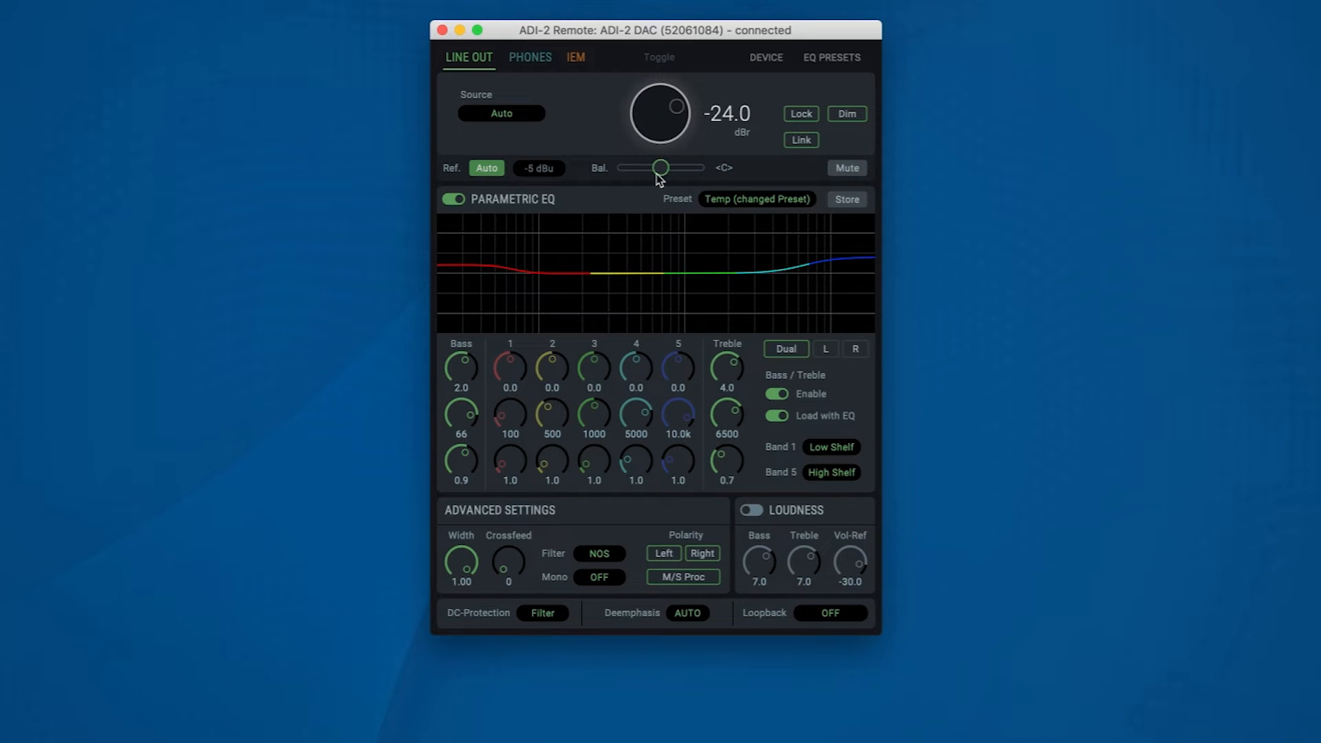
pyautogui.click(841, 198)
pyautogui.click(758, 205)
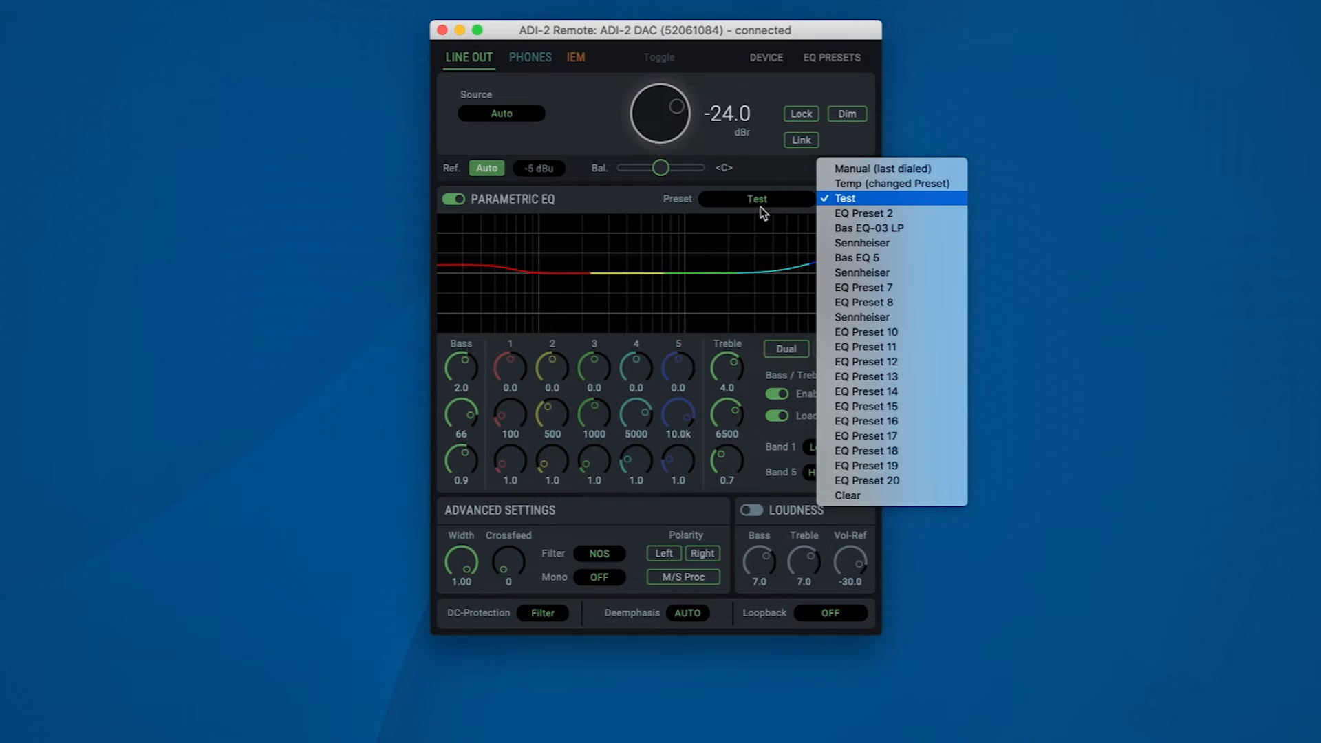
pyautogui.click(860, 198)
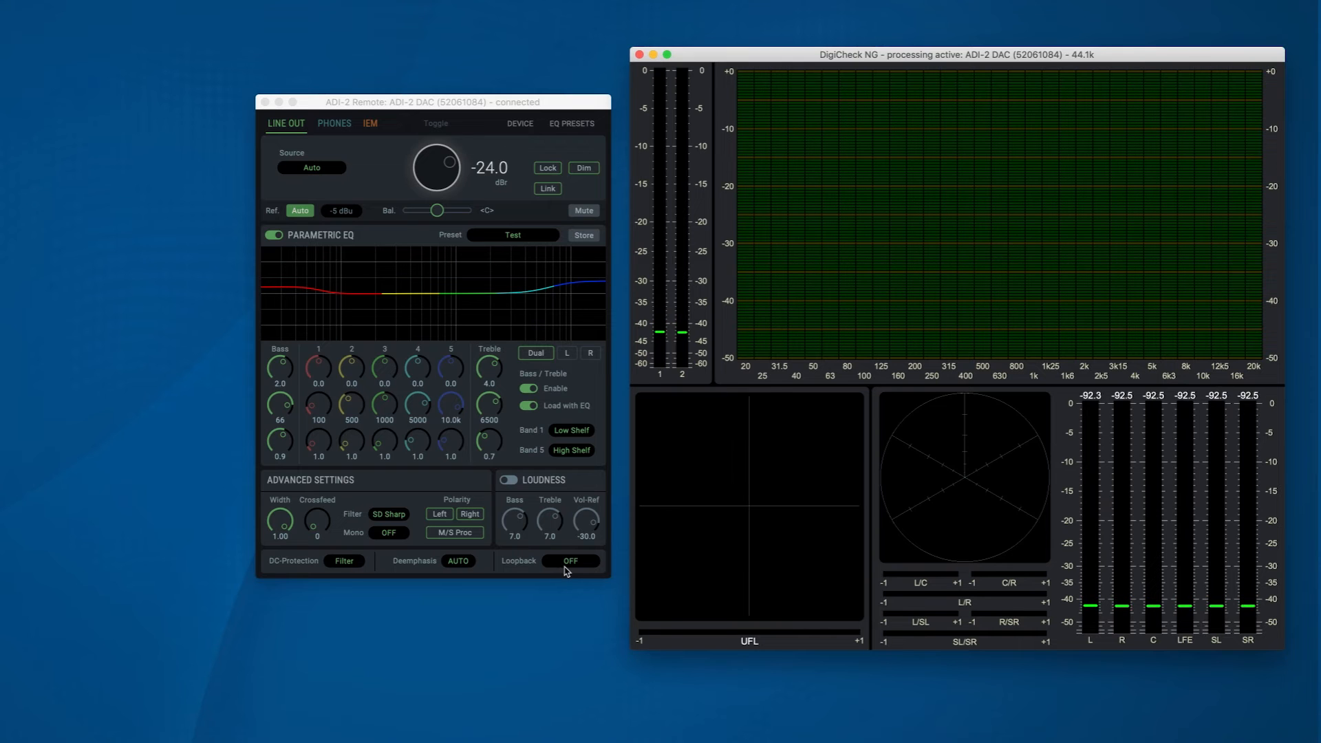
# Set Loopback to pre FX and then to post FX in the ADI-2 Remote window.
pyautogui.click(572, 561)
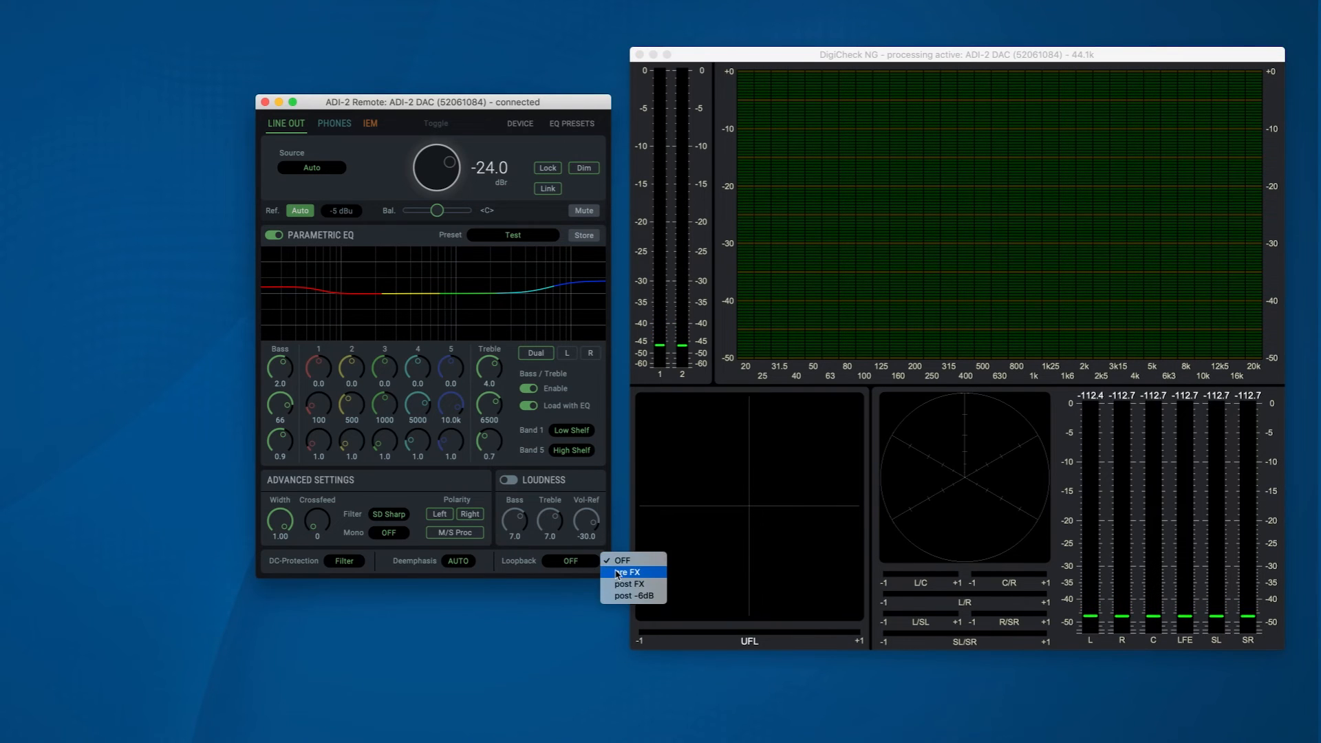
pyautogui.click(621, 575)
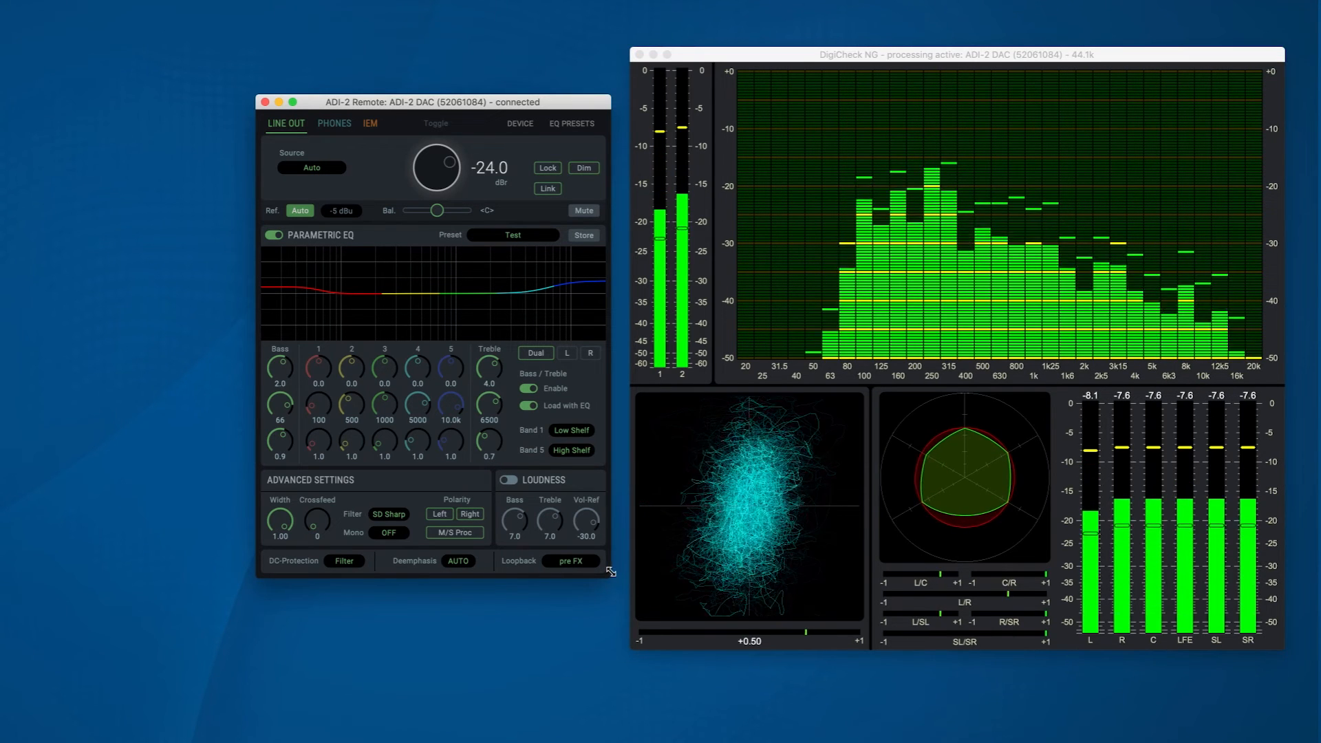
pyautogui.click(577, 567)
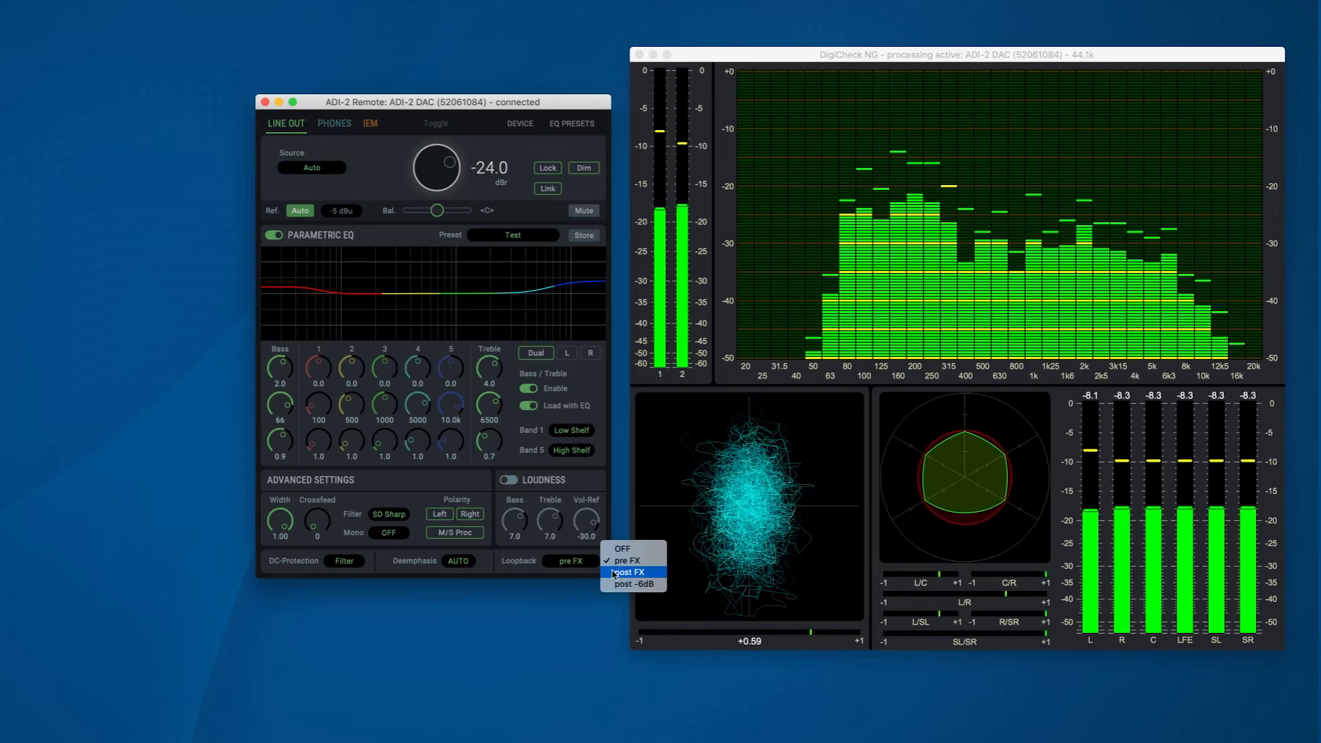
pyautogui.click(590, 575)
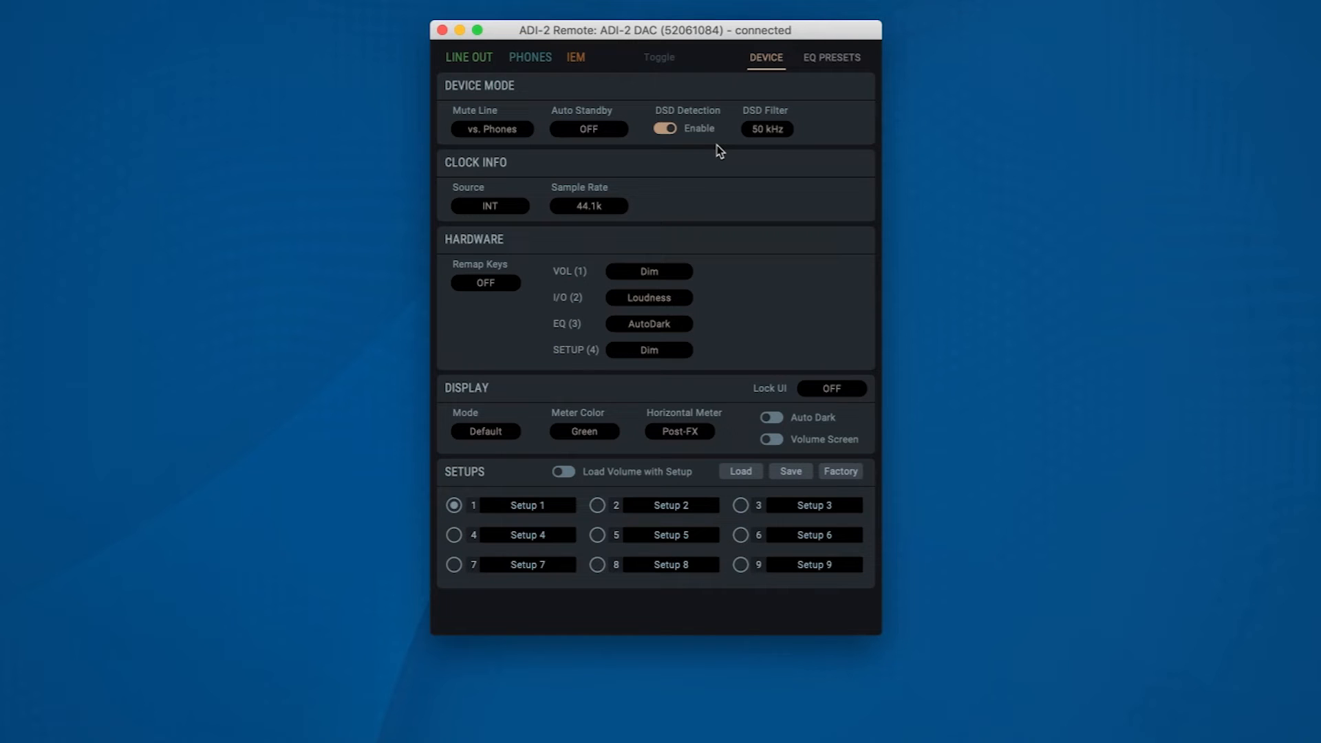
# Review the Line Out mute and auto standby options, keeping vs. Phones and OFF.
pyautogui.click(506, 132)
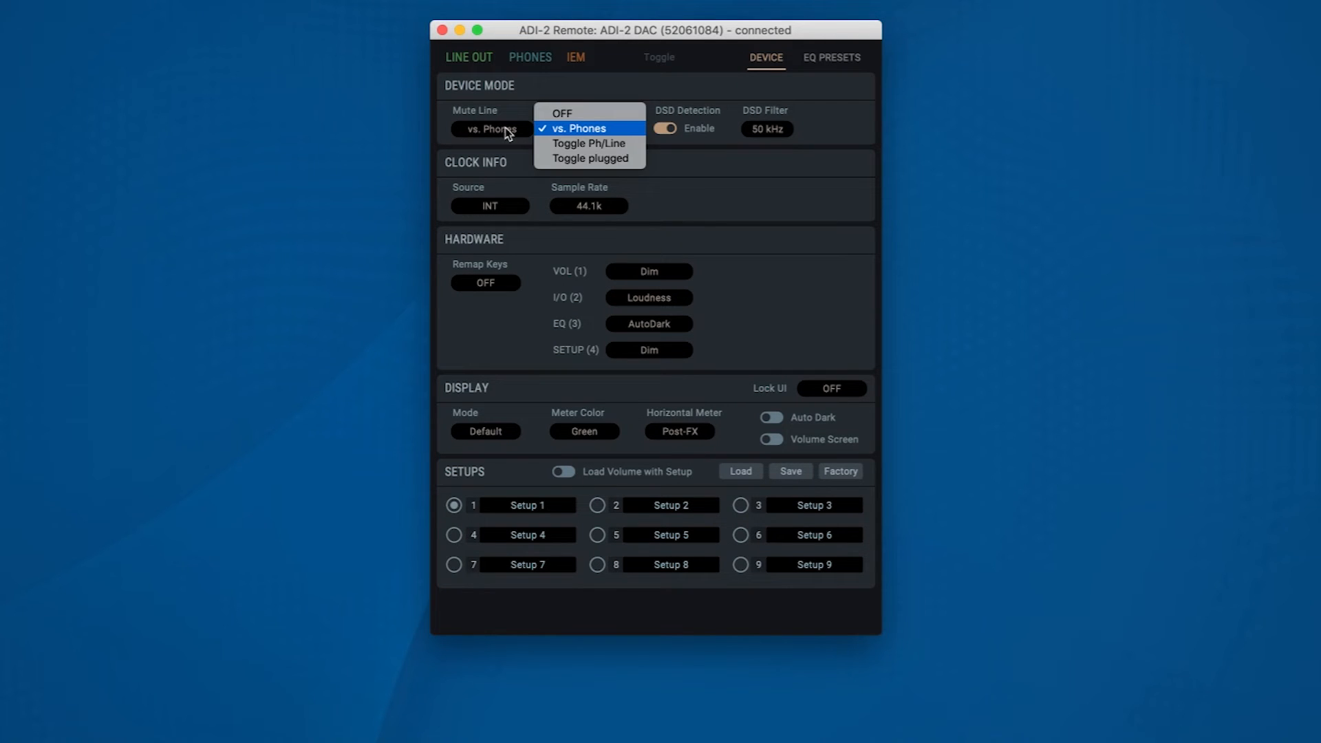
pyautogui.click(506, 132)
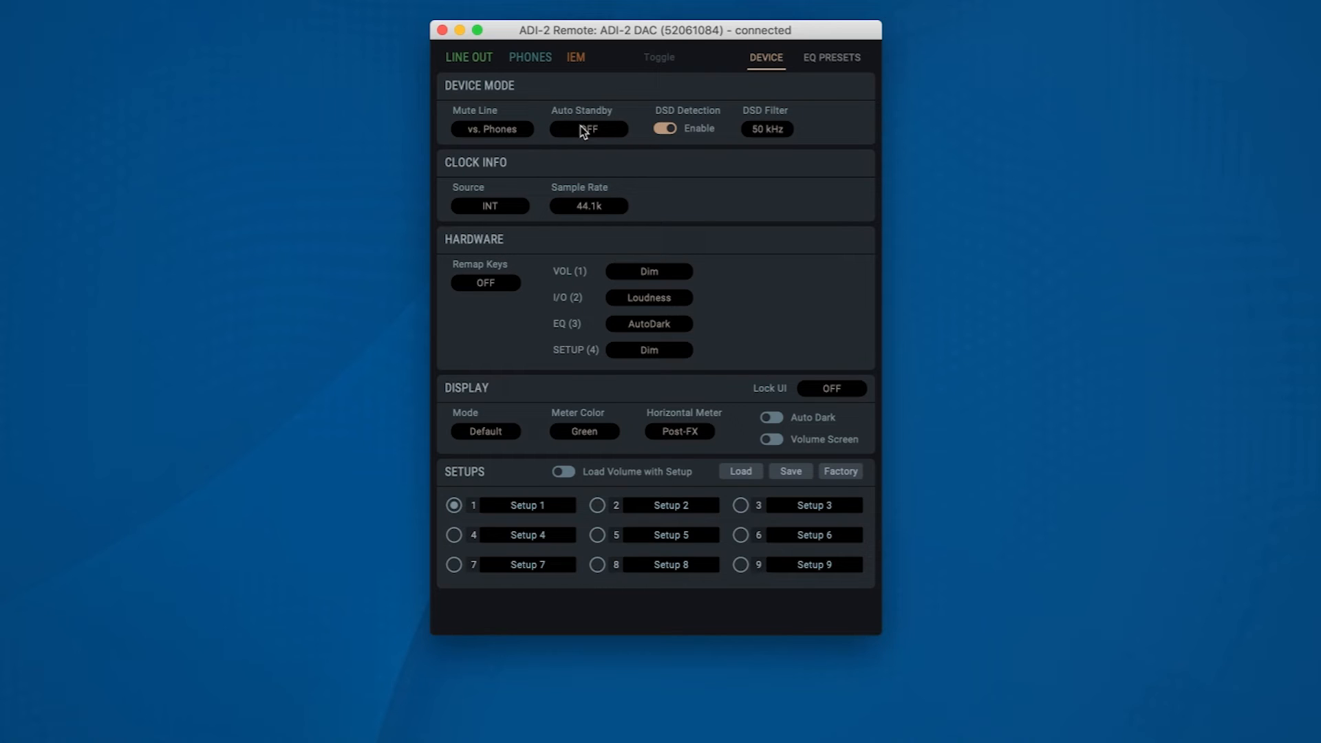
pyautogui.click(583, 126)
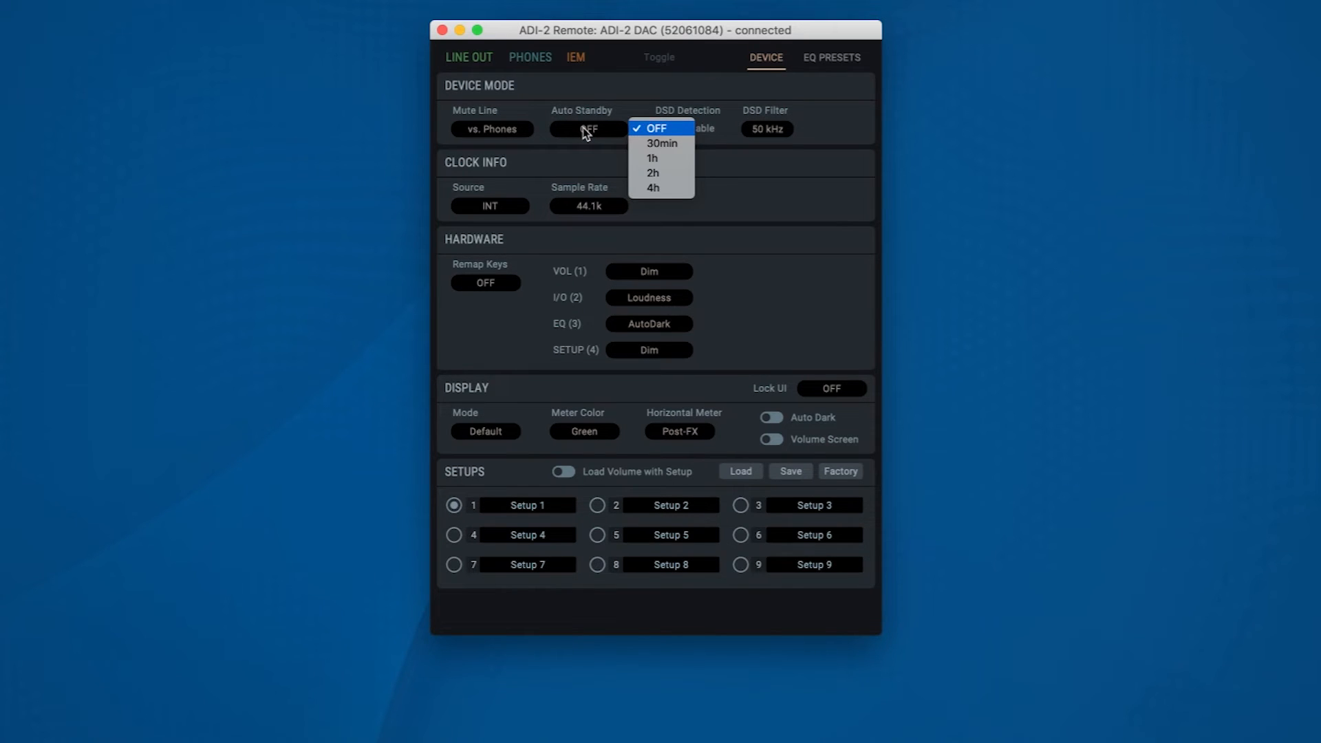
pyautogui.click(583, 126)
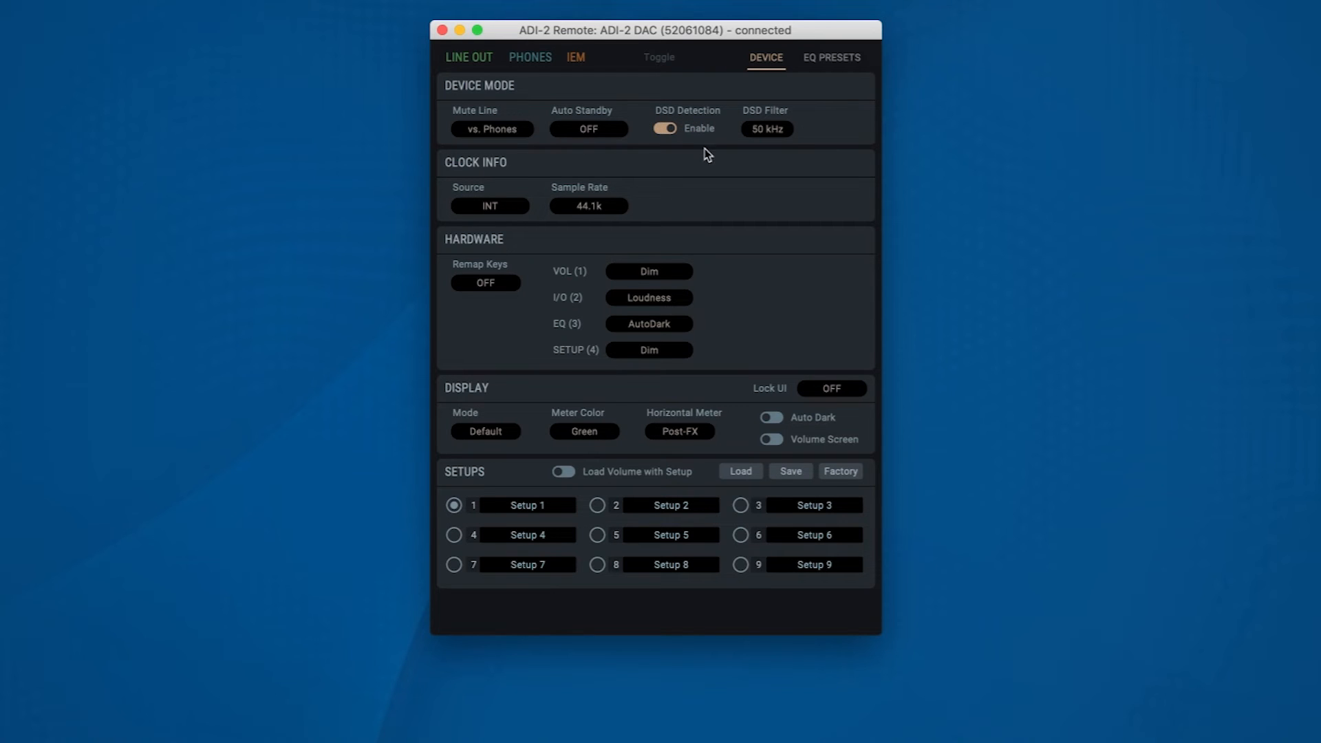
# Toggle DSD detection off and on and keep the DSD filter at 50 kHz.
pyautogui.click(664, 132)
pyautogui.click(669, 132)
pyautogui.click(761, 131)
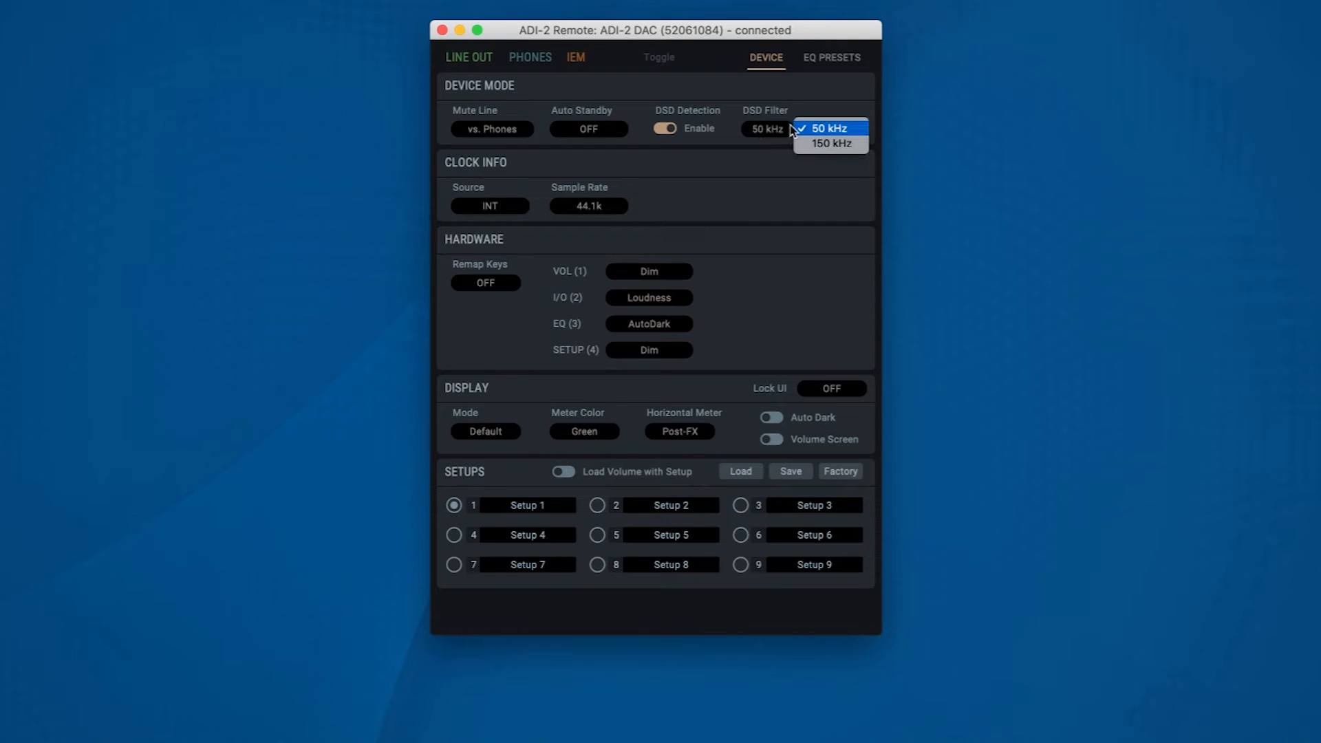
pyautogui.click(817, 129)
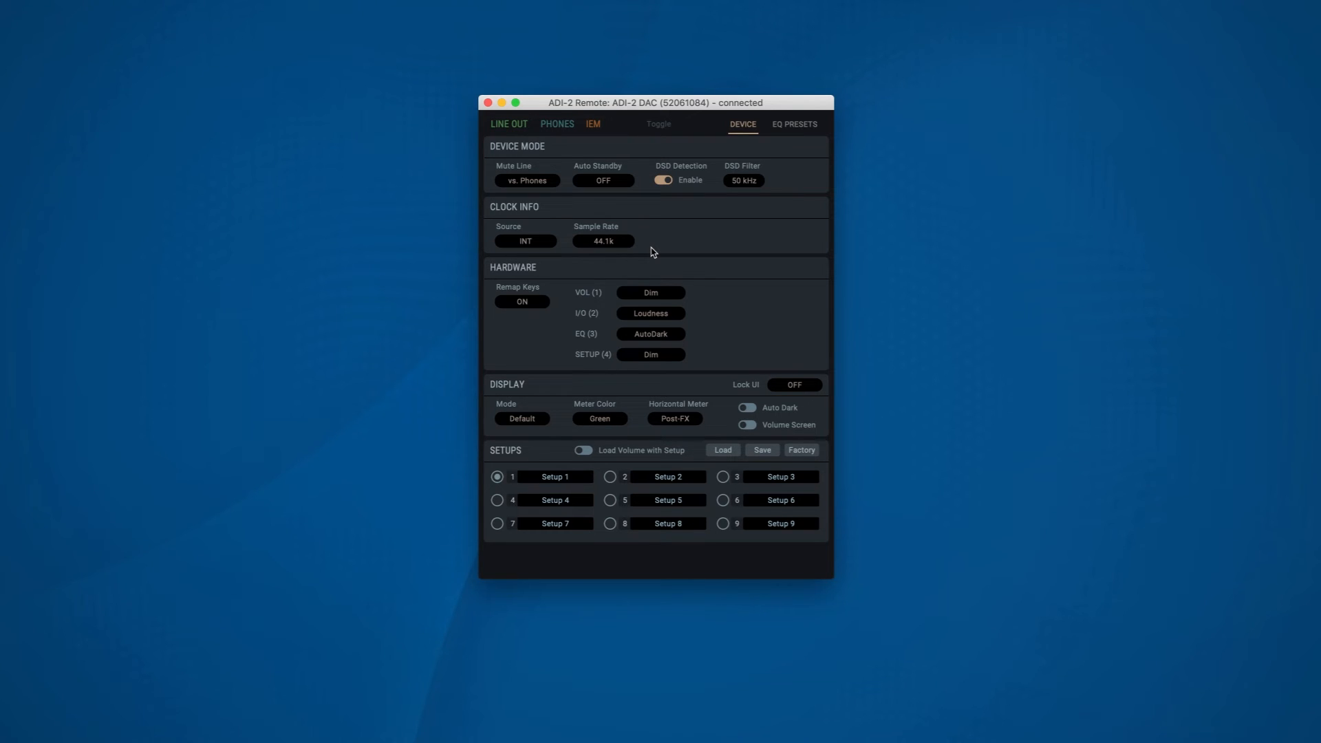
pyautogui.click(664, 293)
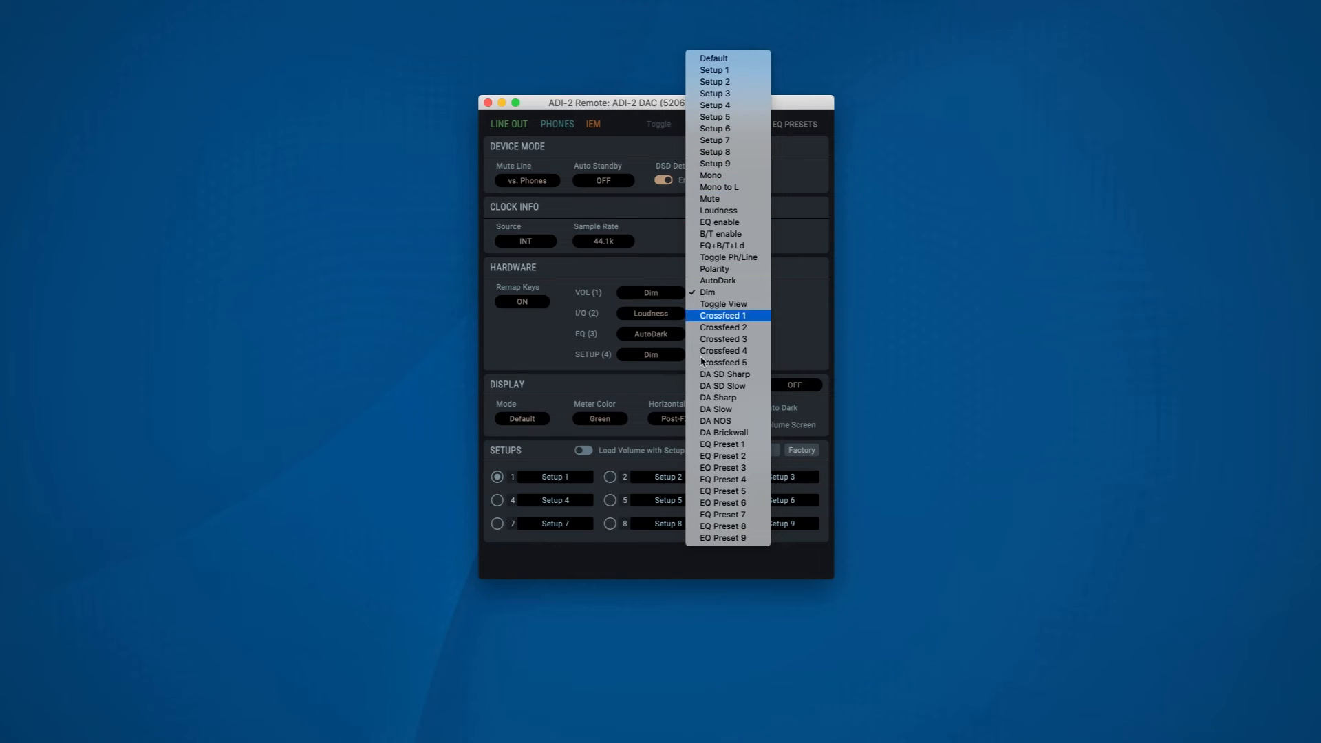
pyautogui.click(628, 384)
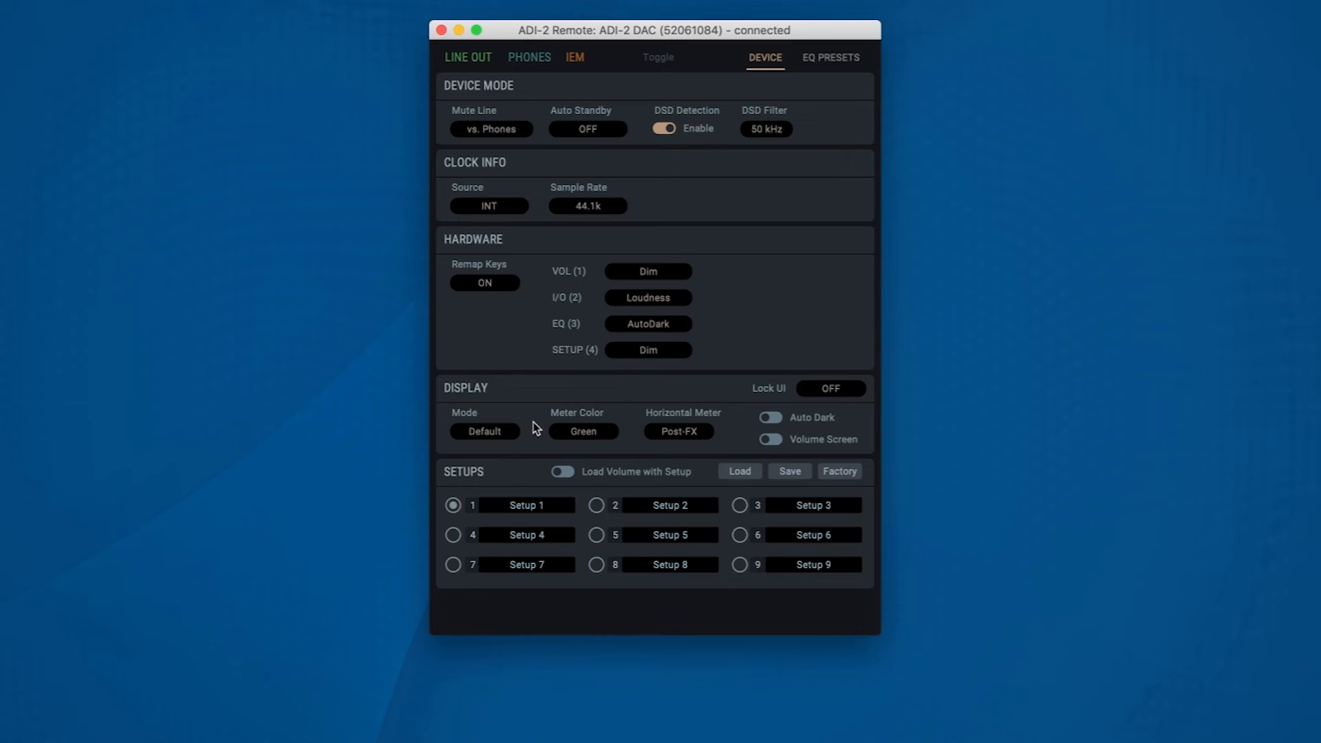
pyautogui.click(534, 422)
pyautogui.click(677, 437)
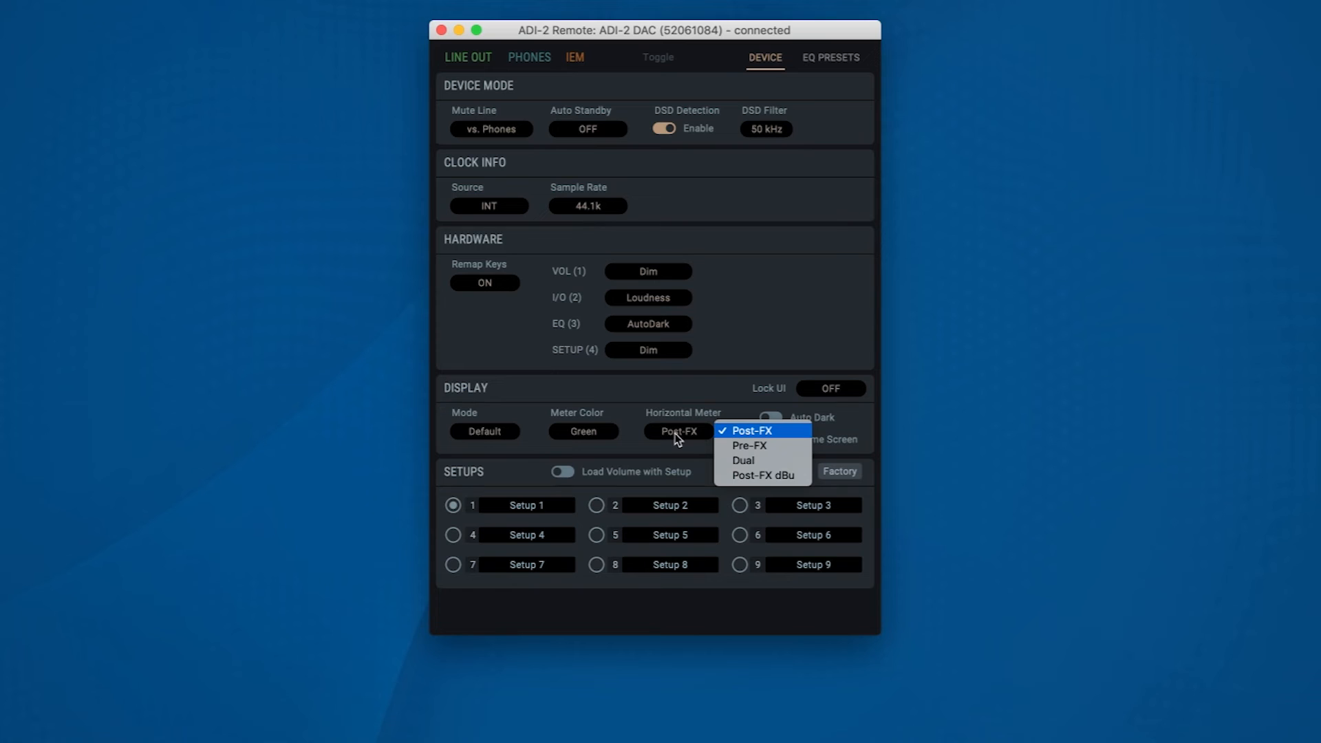
pyautogui.click(731, 407)
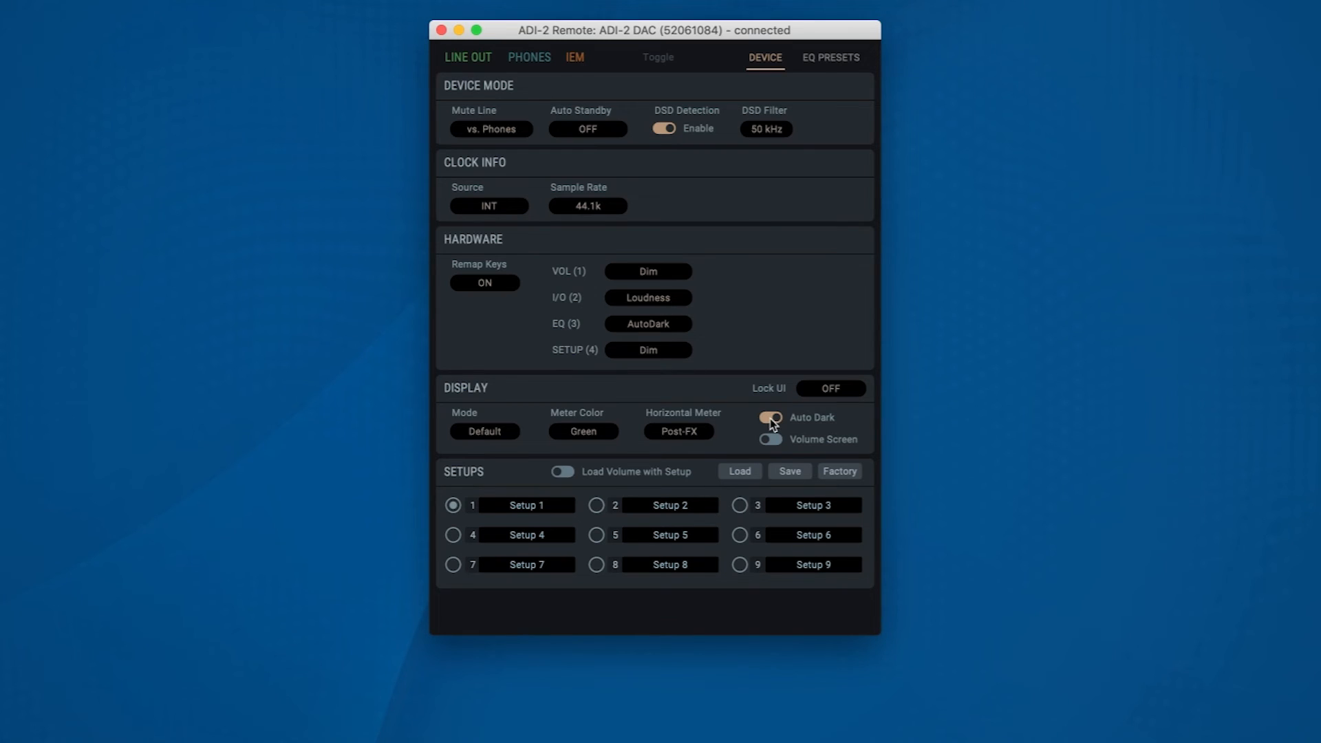
pyautogui.click(770, 418)
# Load Setup 1 onto the device, then switch to Setup 2's settings.
pyautogui.click(454, 506)
pyautogui.click(740, 472)
pyautogui.click(596, 505)
# Load EQ Preset 4 into the editor from the EQ presets view.
pyautogui.click(831, 58)
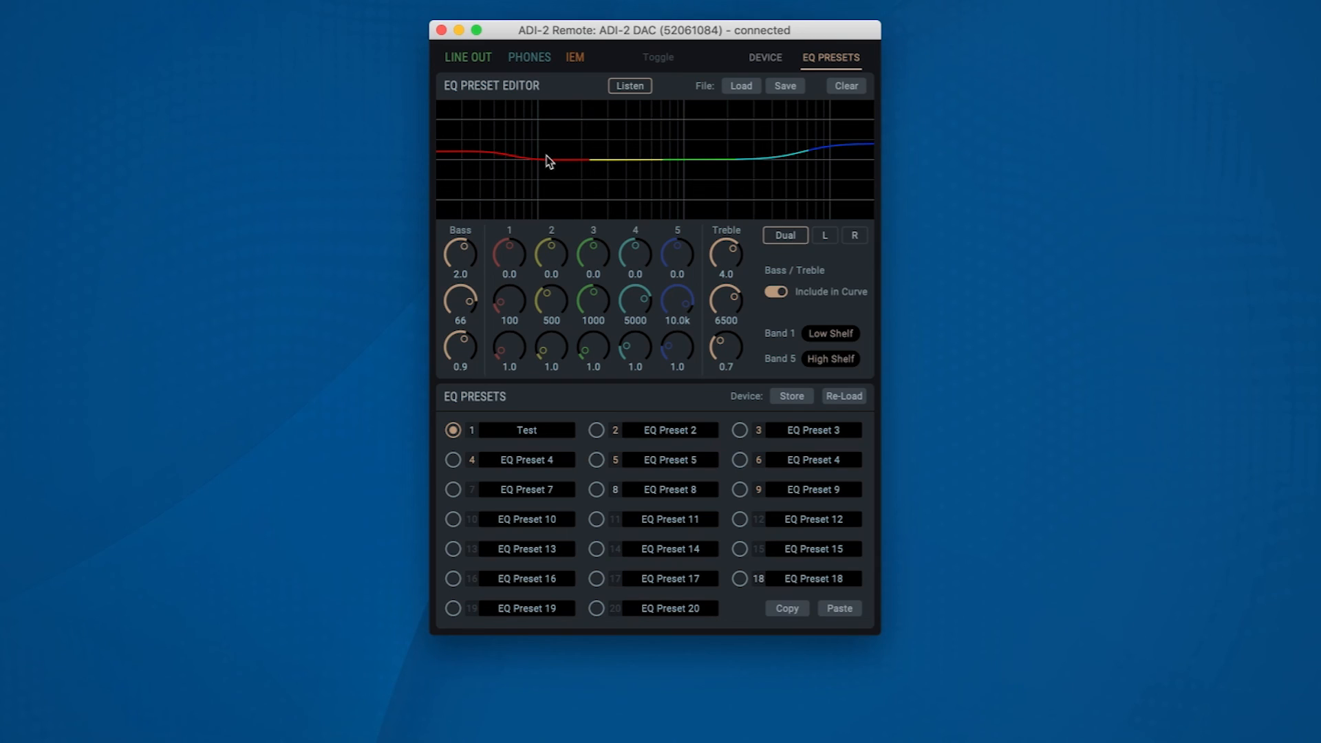
pyautogui.click(452, 459)
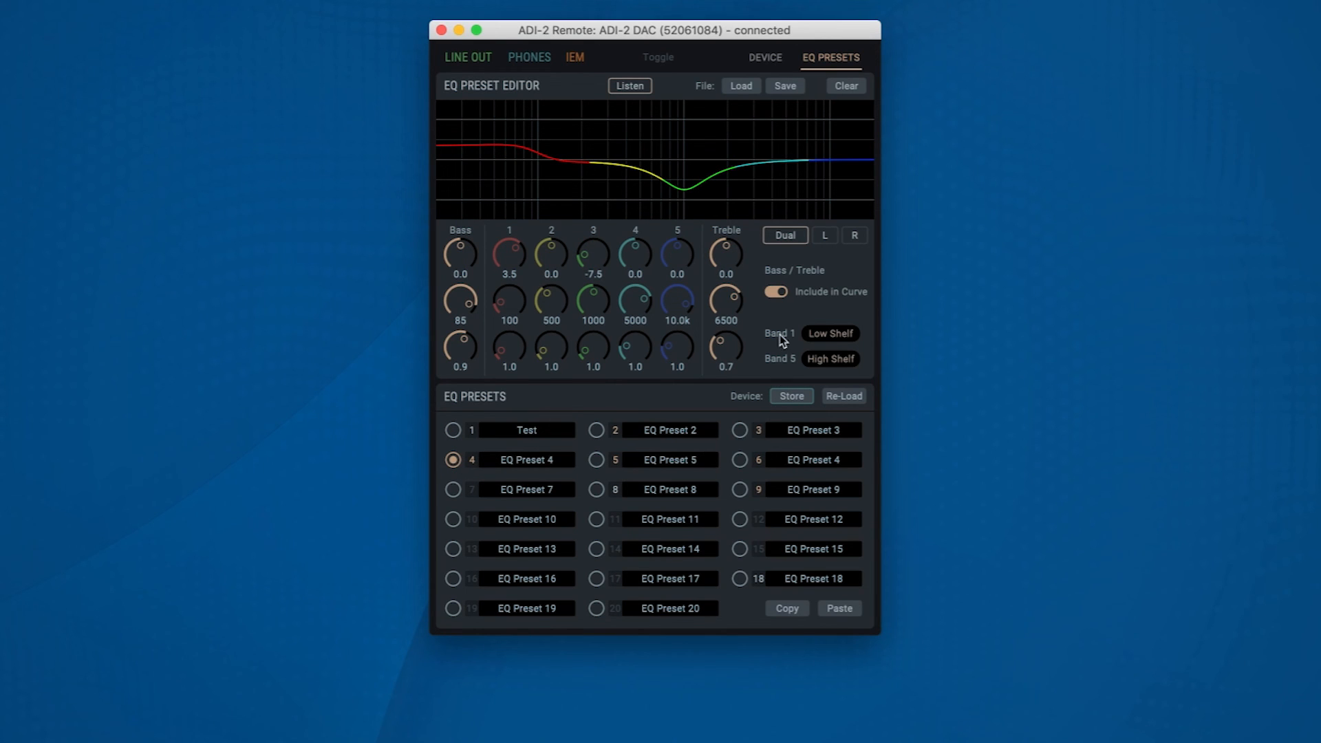
# Save the current EQ curve as a file named Sennheiser.
pyautogui.click(785, 86)
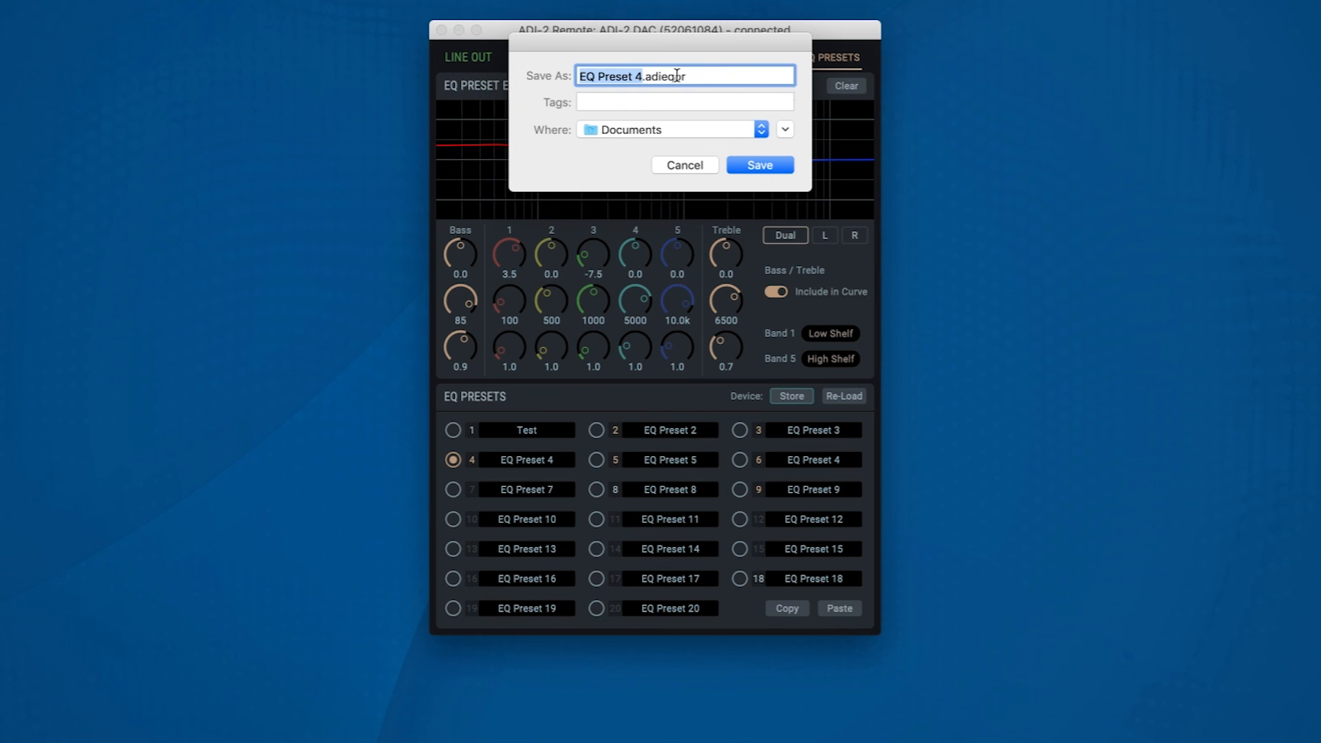
pyautogui.write('Sennheiser')
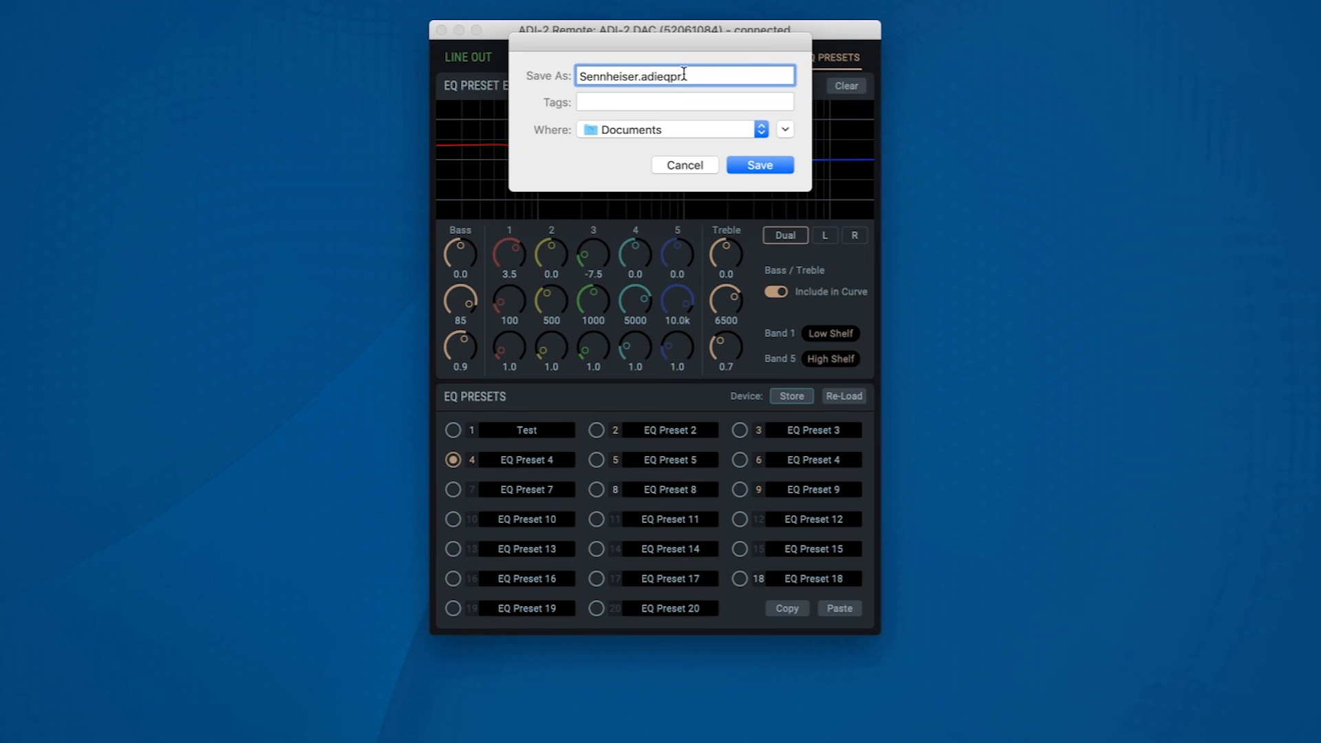
pyautogui.click(760, 166)
# Load the Sennheiser.adieqpr file back into the EQ editor.
pyautogui.click(729, 88)
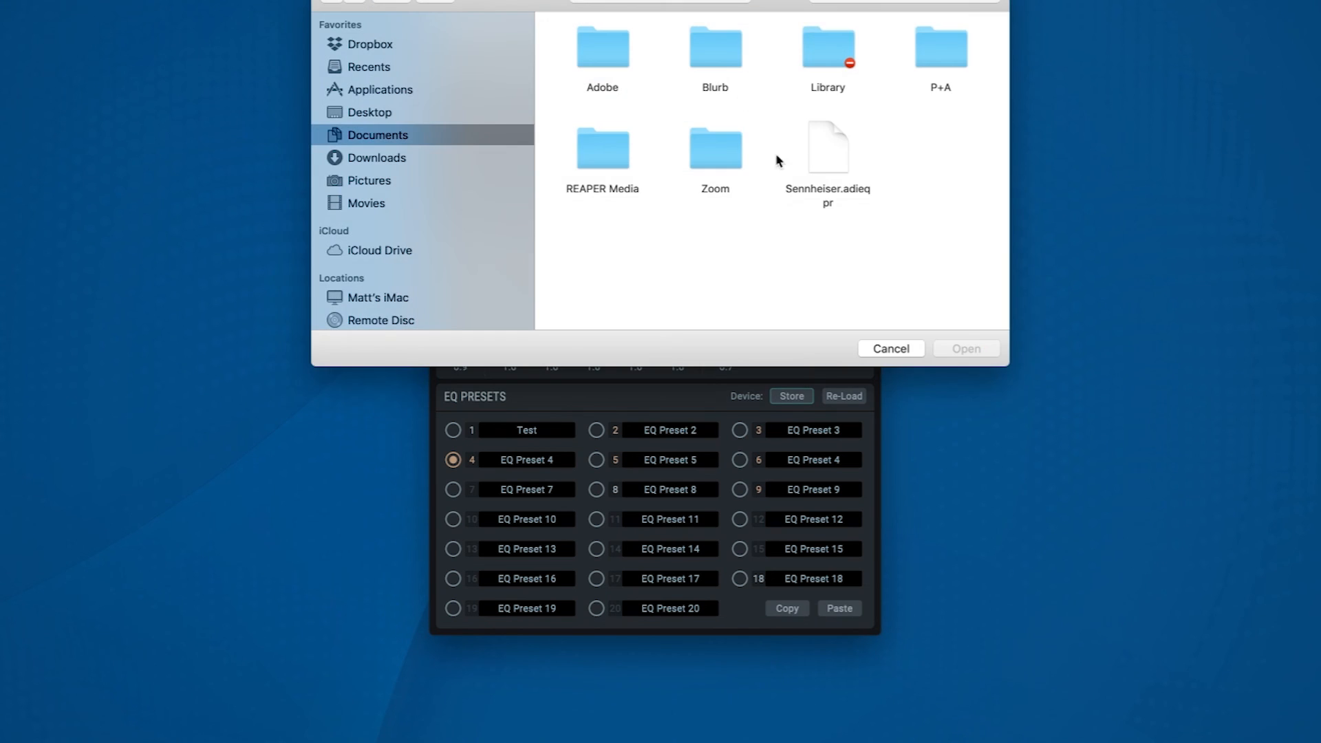
pyautogui.click(819, 168)
pyautogui.doubleClick(819, 168)
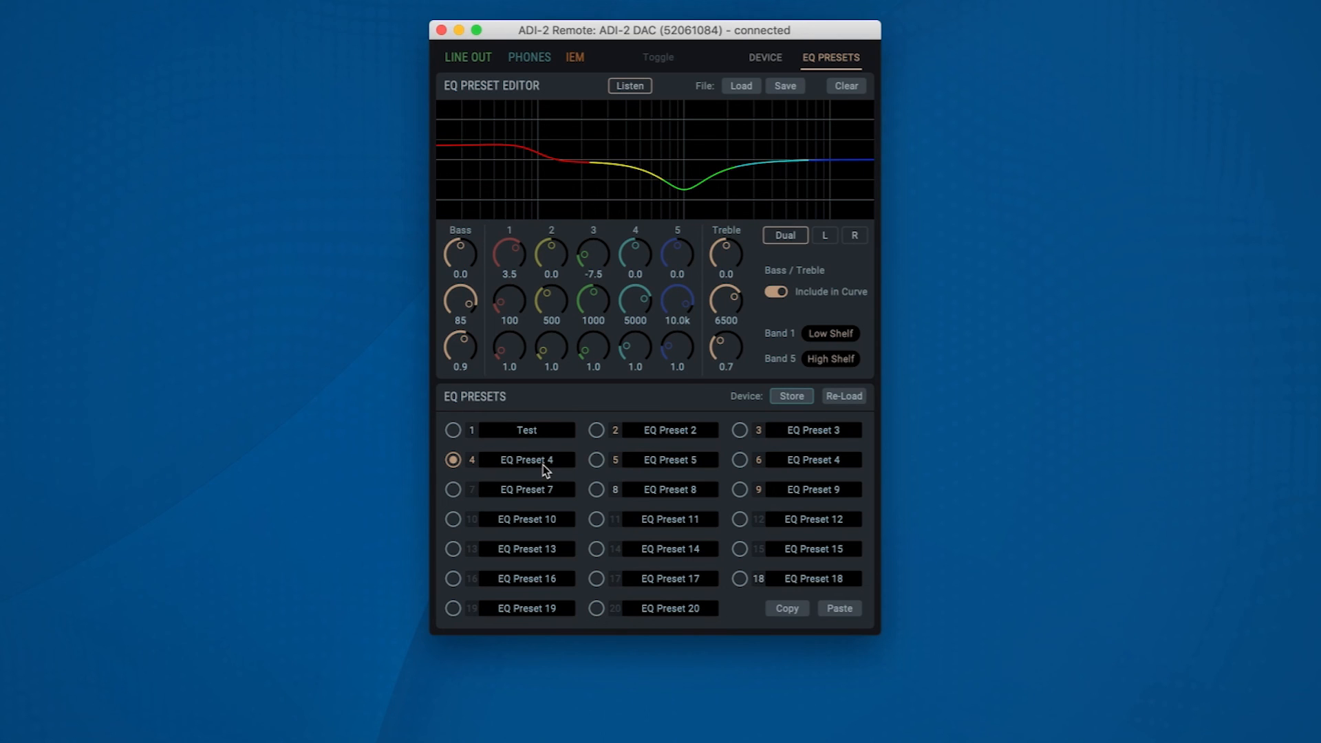
# Paste the copied EQ preset into slot 5 and rename preset 4 to 'Sennheiser'.
pyautogui.click(840, 608)
pyautogui.click(596, 459)
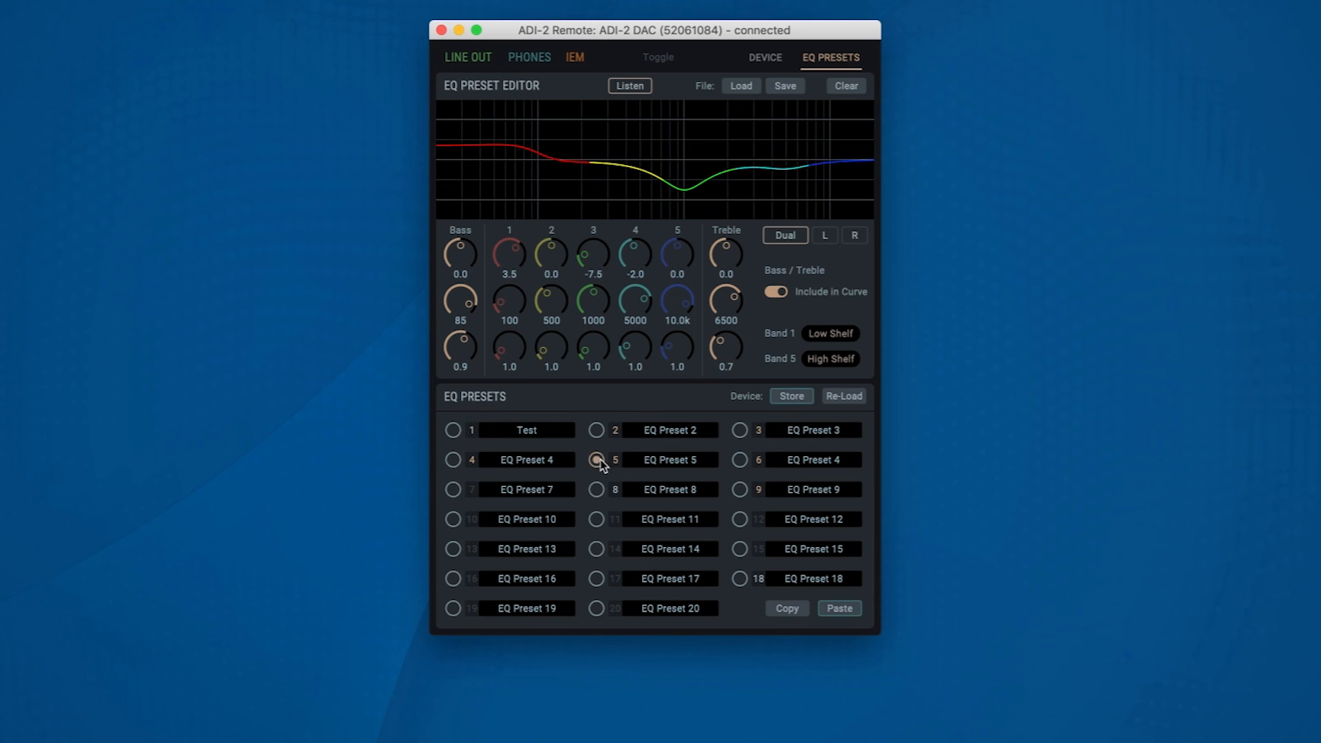
pyautogui.doubleClick(528, 464)
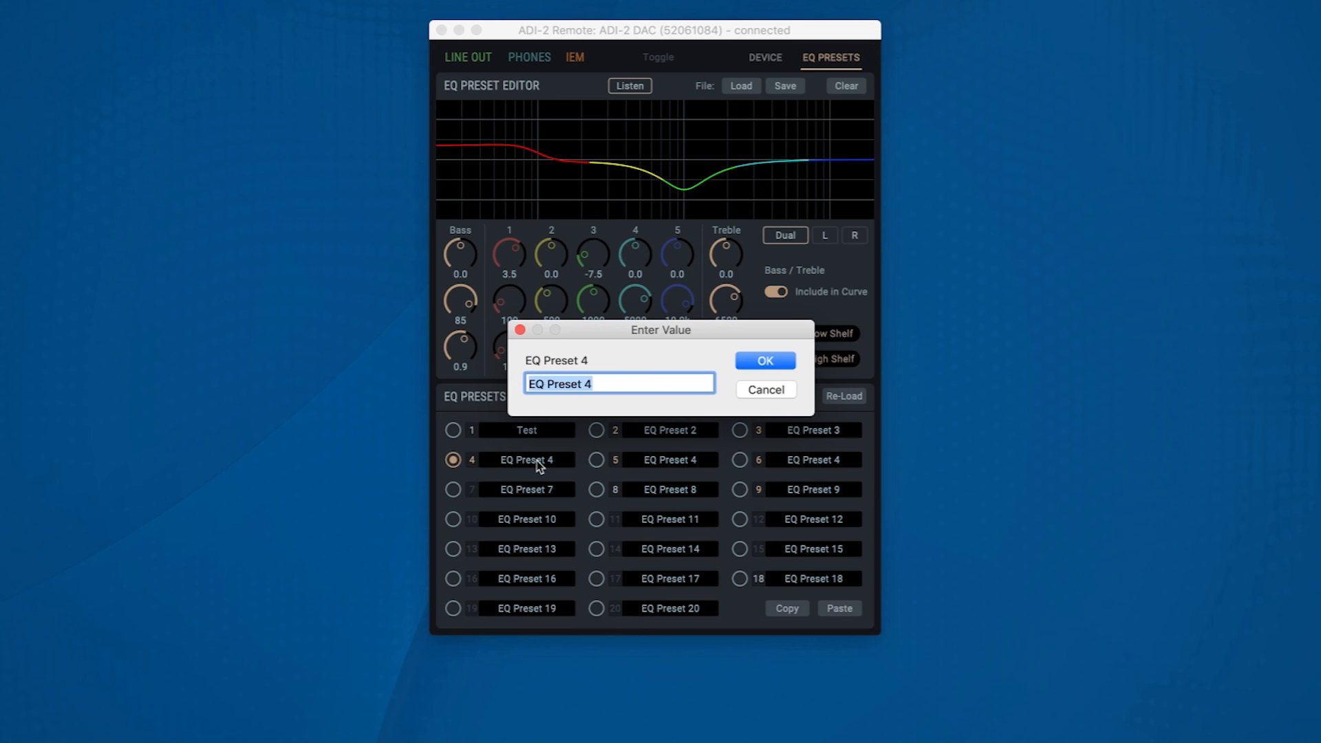
pyautogui.write('Sennheiser')
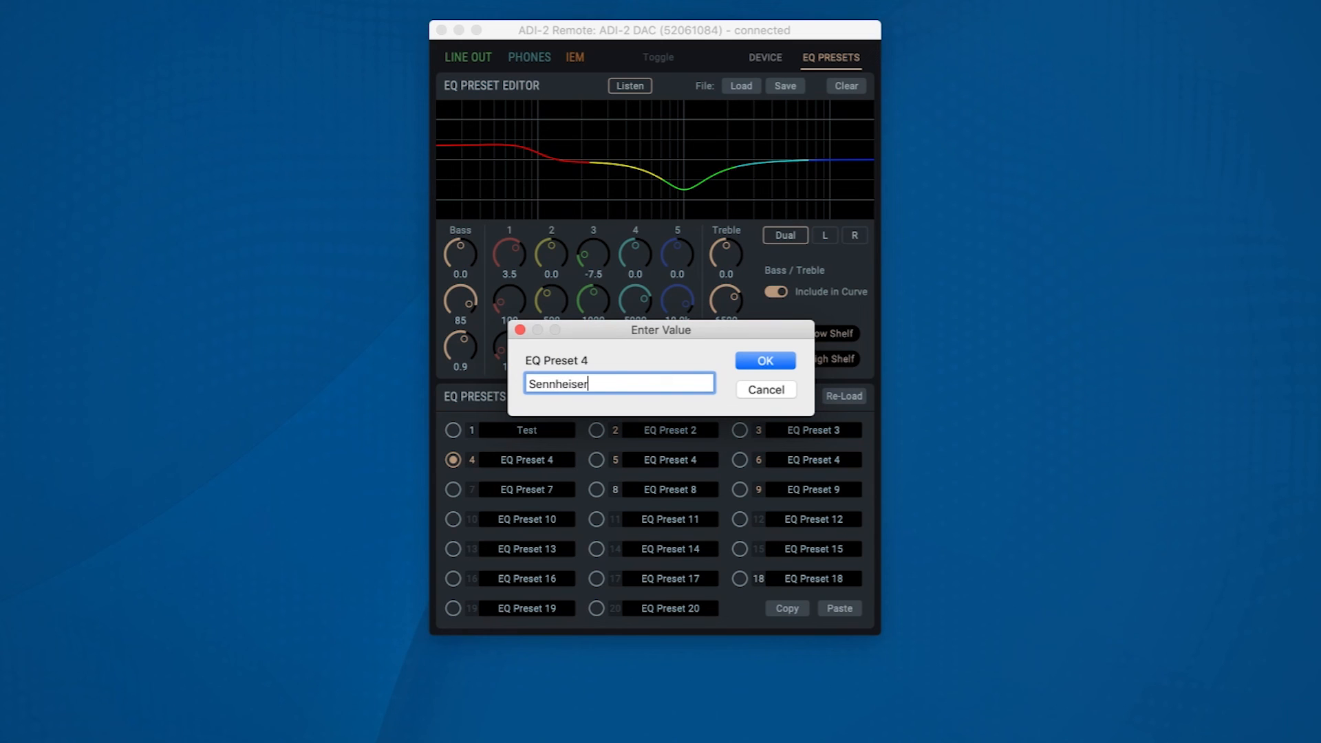
pyautogui.press('Return')
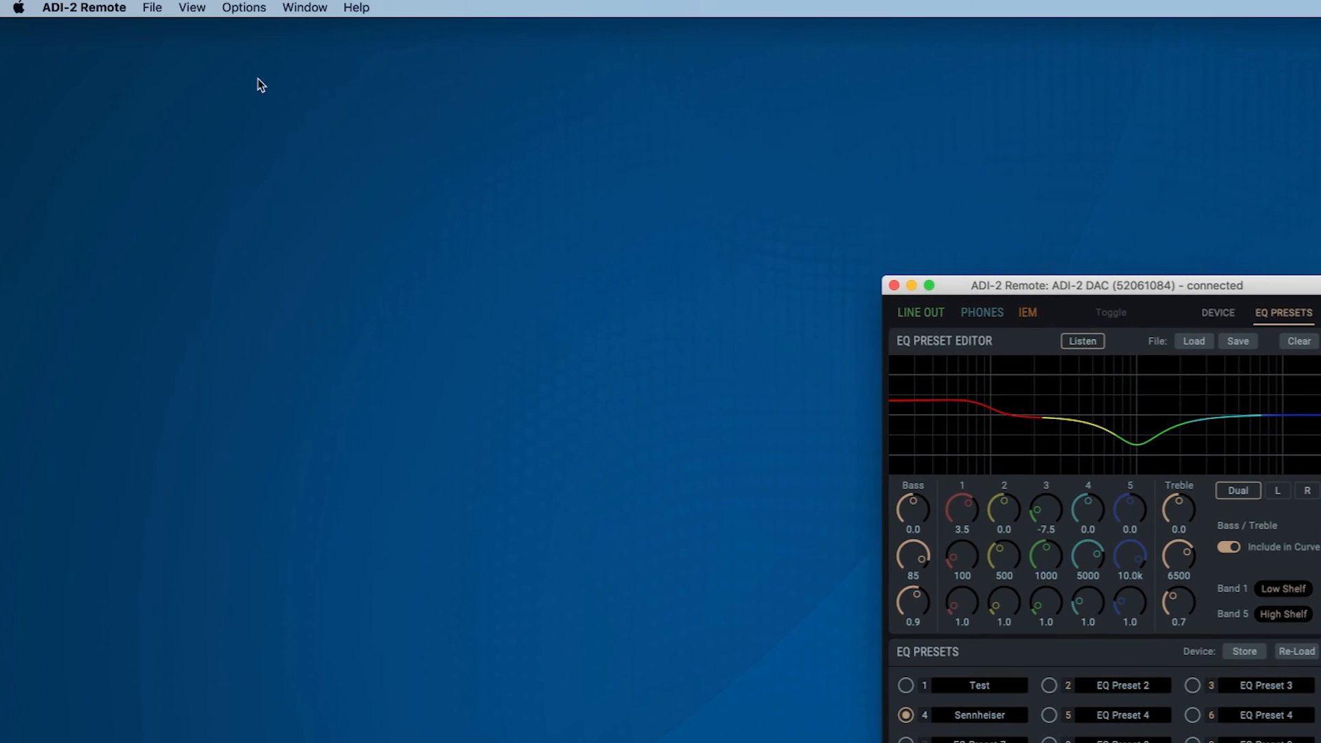
# Reach the File menu's 'Save Setup As…' command to store the complete setup.
pyautogui.click(152, 8)
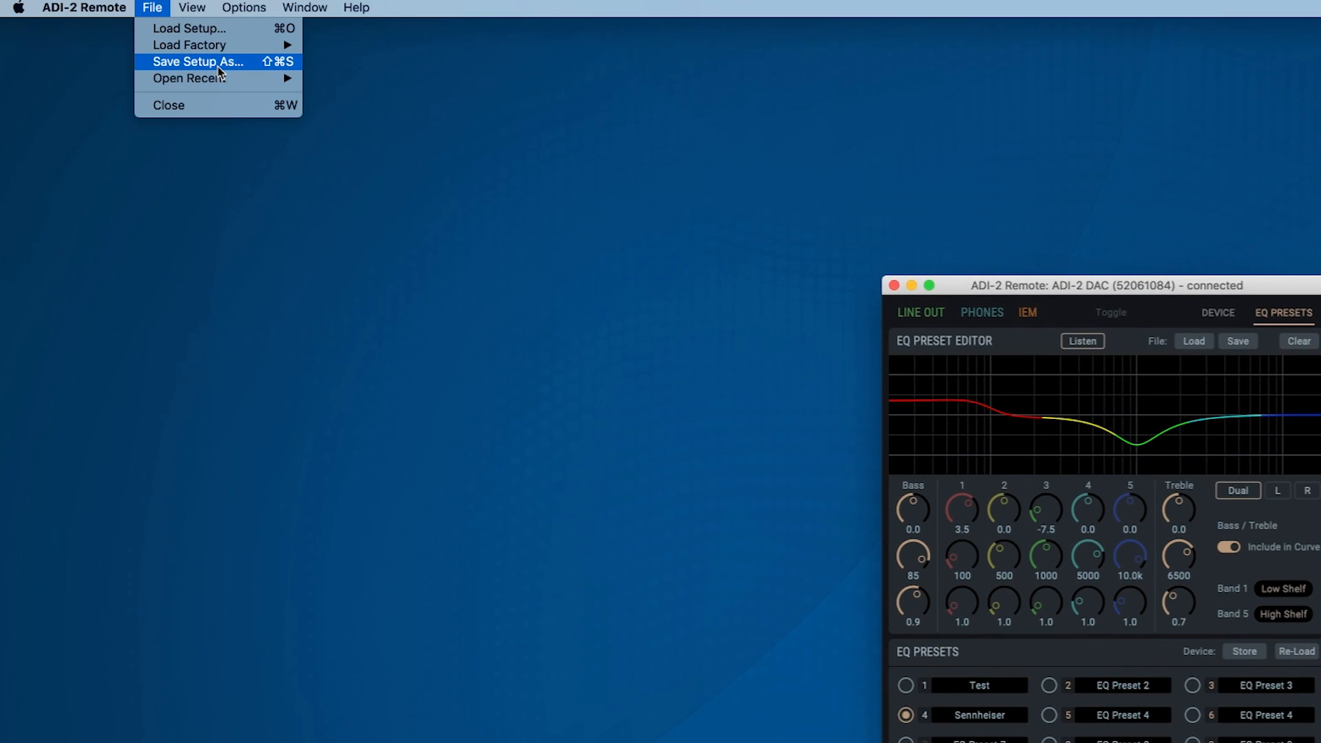